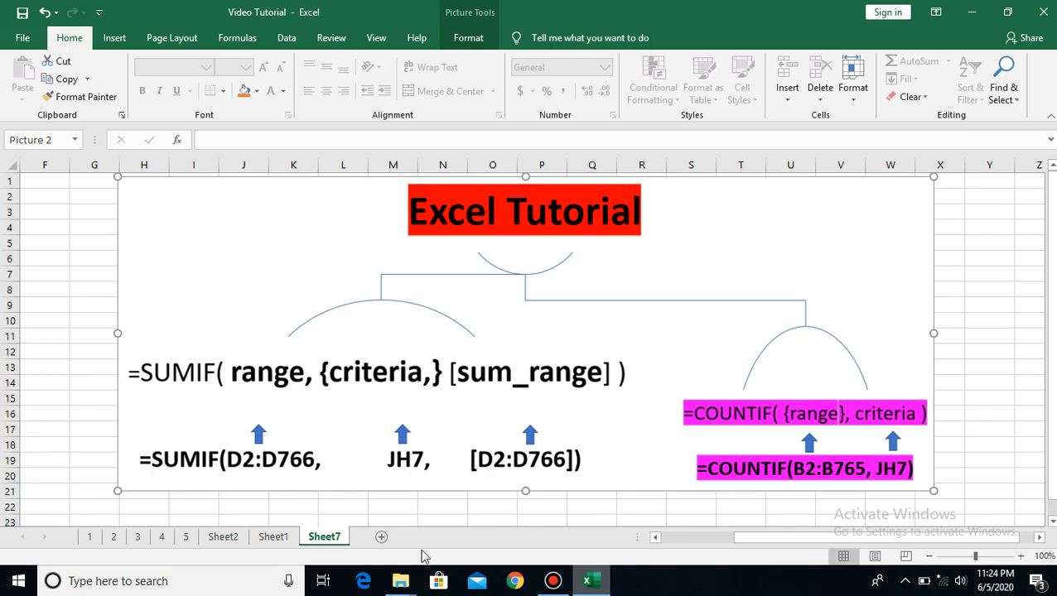
Open Sheet1 and clear the existing COUNTIF formula from cell JH7 of the ward summary table
{"action": "left_click", "coordinate": [275, 538]}
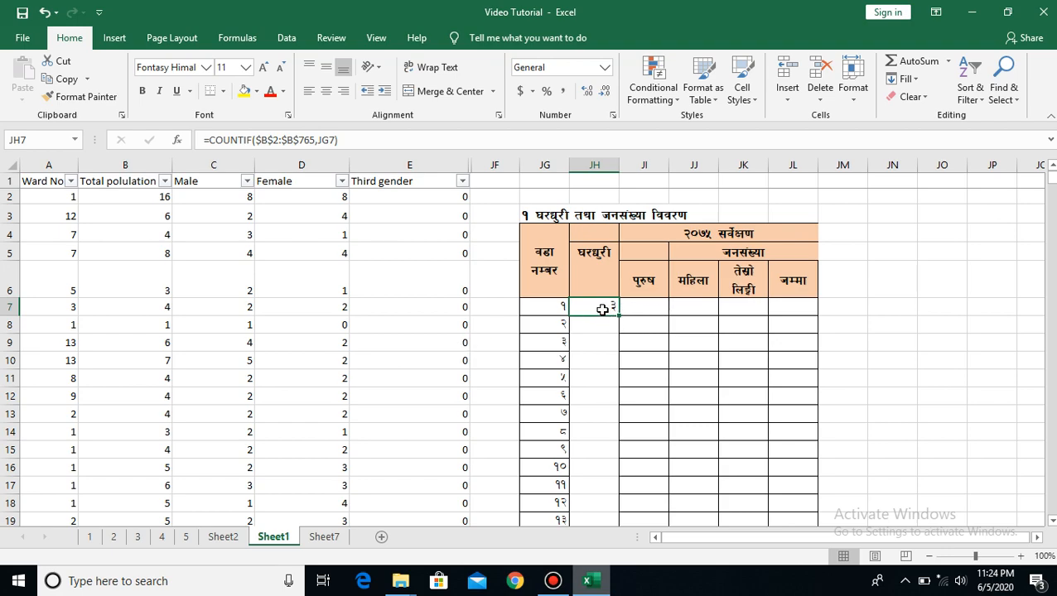
{"action": "key", "text": "Delete"}
{"action": "left_click", "coordinate": [597, 328]}
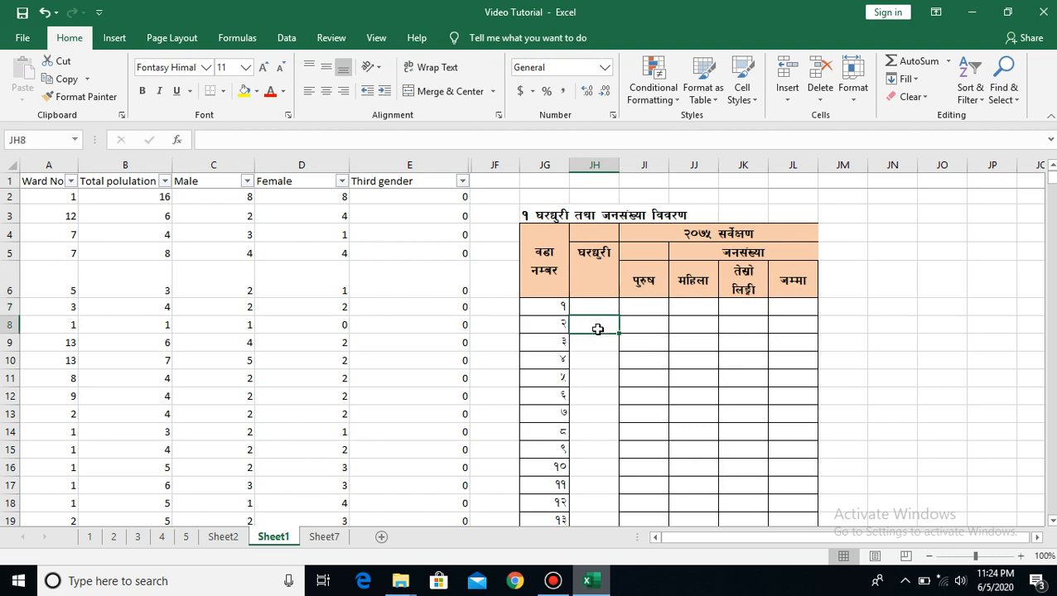
Examine the summary table's empty household and population columns and the Ward No entries in column A
{"action": "left_click", "coordinate": [595, 309]}
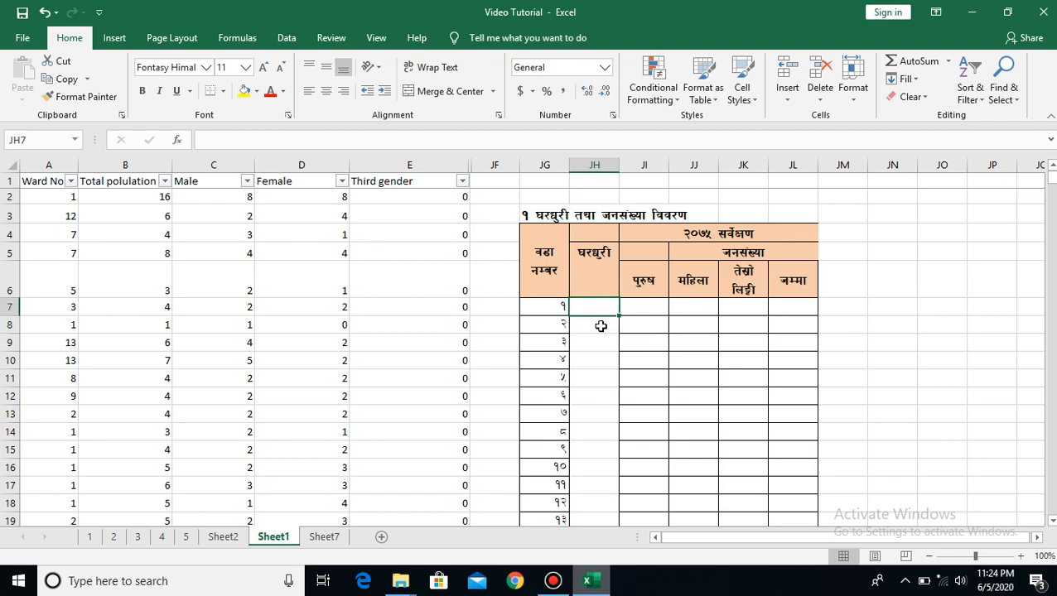
{"action": "left_click", "coordinate": [593, 517]}
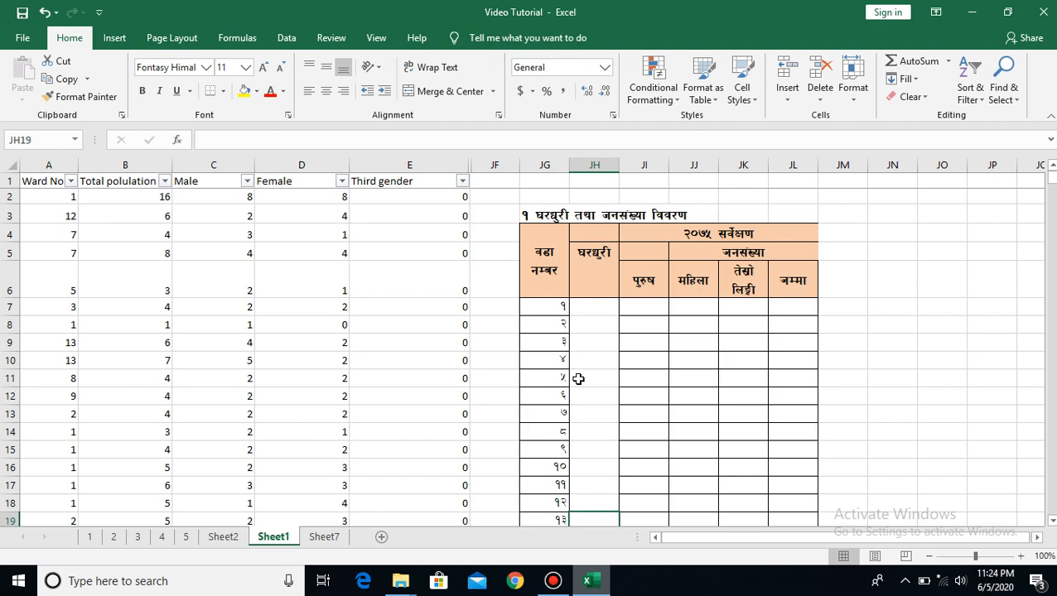
{"action": "left_click", "coordinate": [641, 307]}
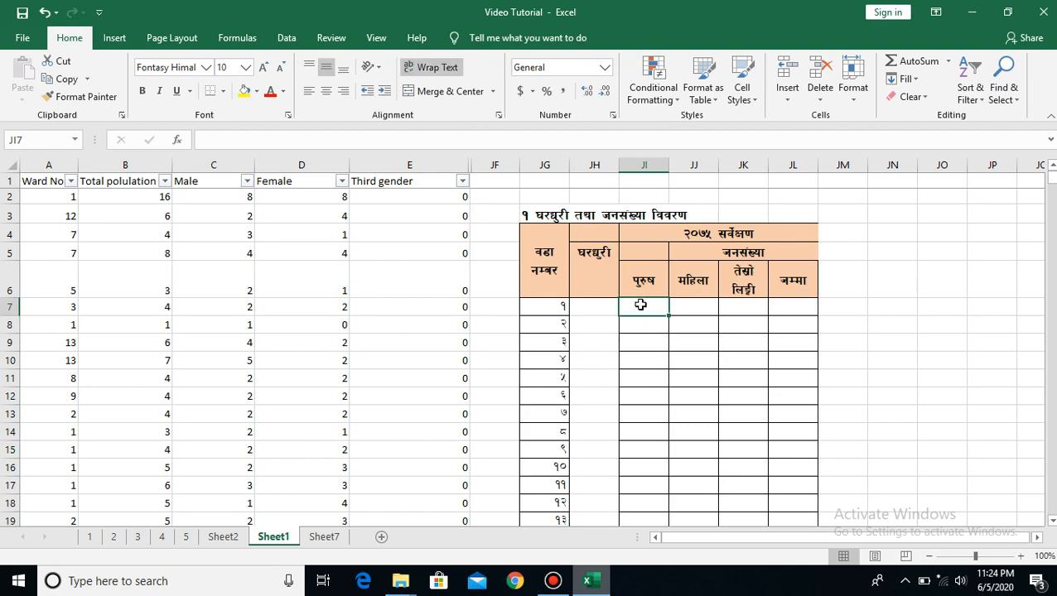
{"action": "left_click", "coordinate": [685, 307]}
{"action": "left_click", "coordinate": [730, 310]}
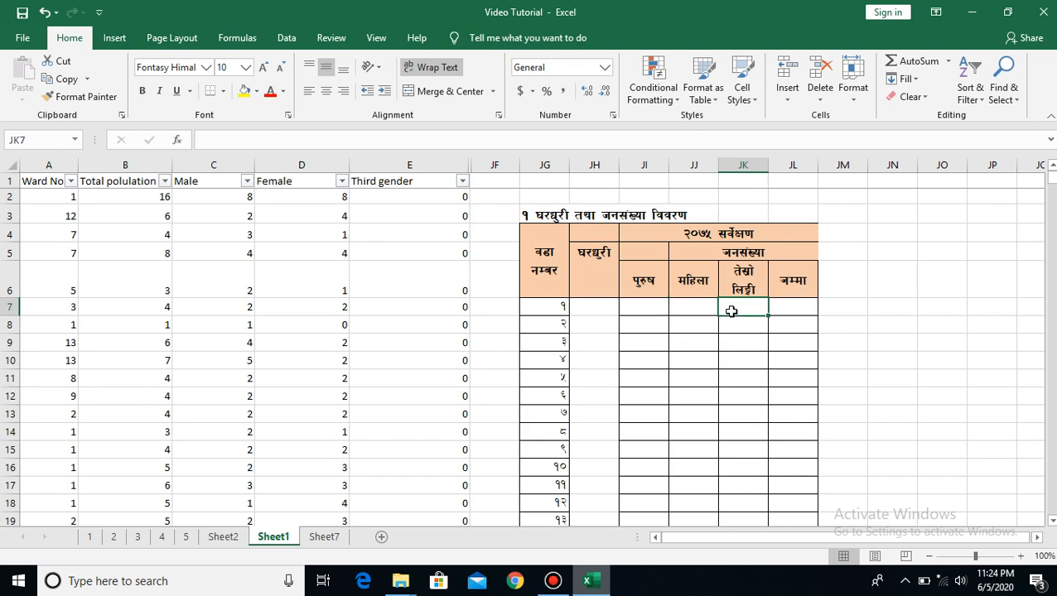
{"action": "left_click", "coordinate": [801, 307]}
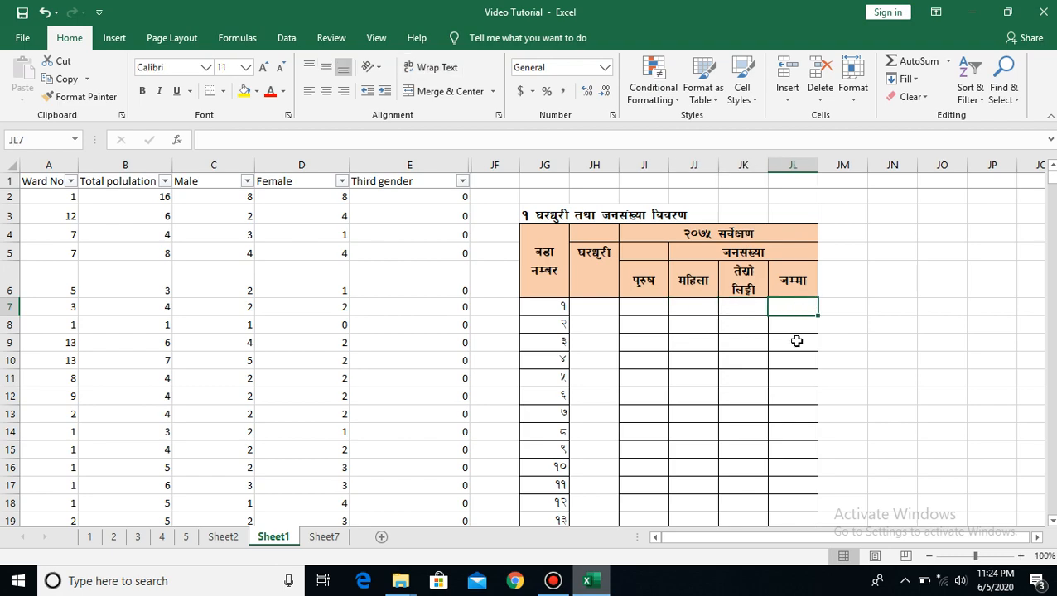
{"action": "left_click", "coordinate": [796, 341]}
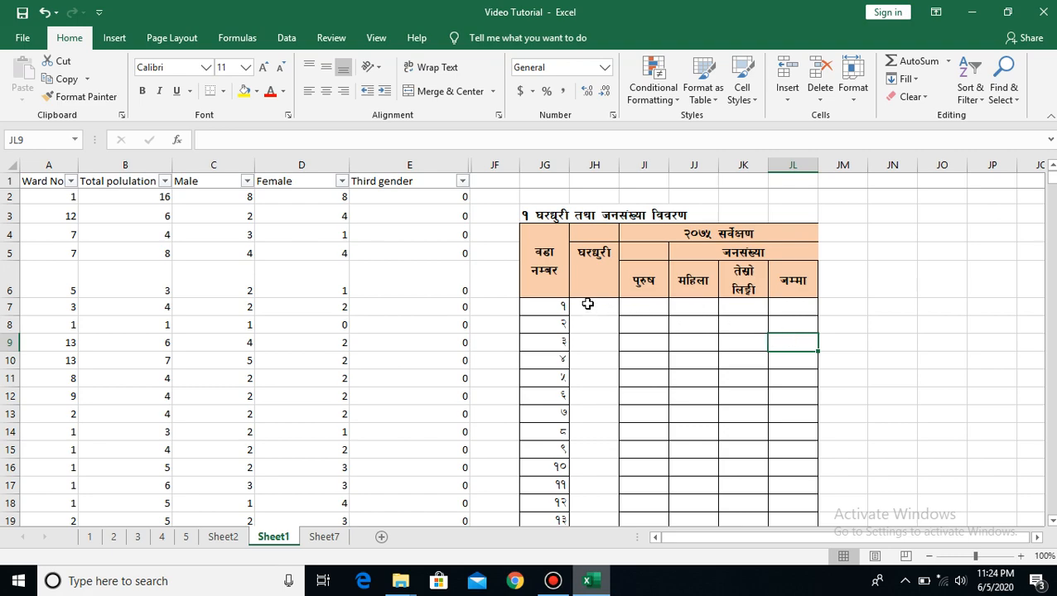
{"action": "left_click", "coordinate": [71, 199]}
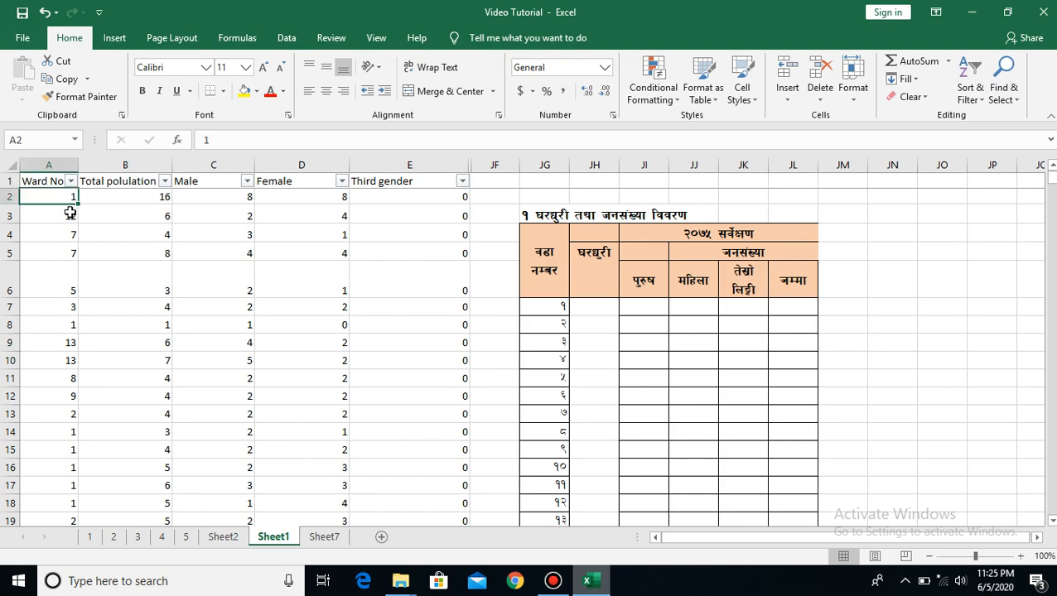
{"action": "left_click", "coordinate": [70, 212]}
{"action": "left_click", "coordinate": [71, 234]}
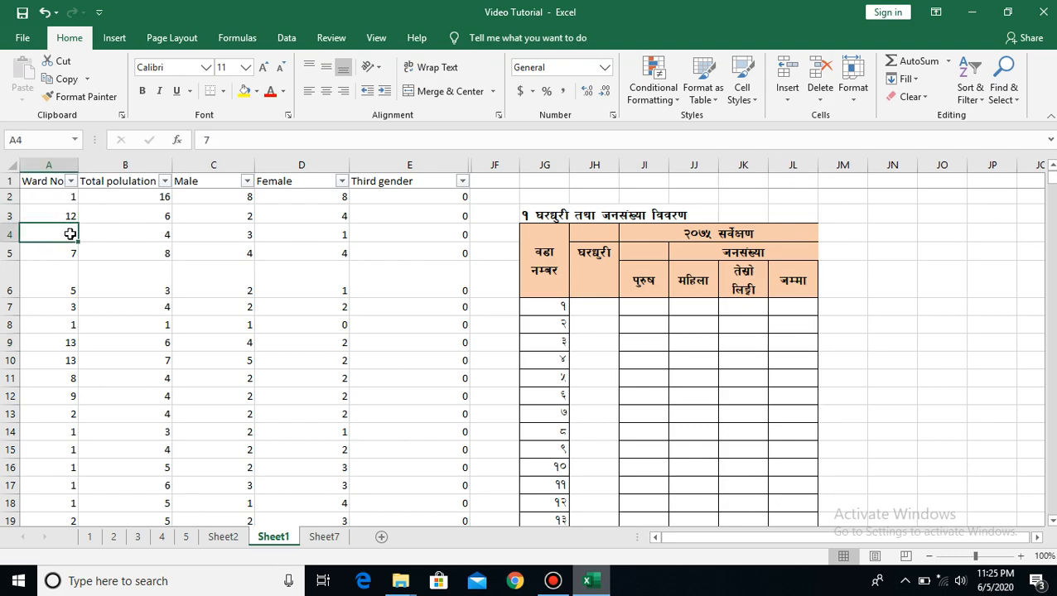
{"action": "left_click", "coordinate": [73, 249]}
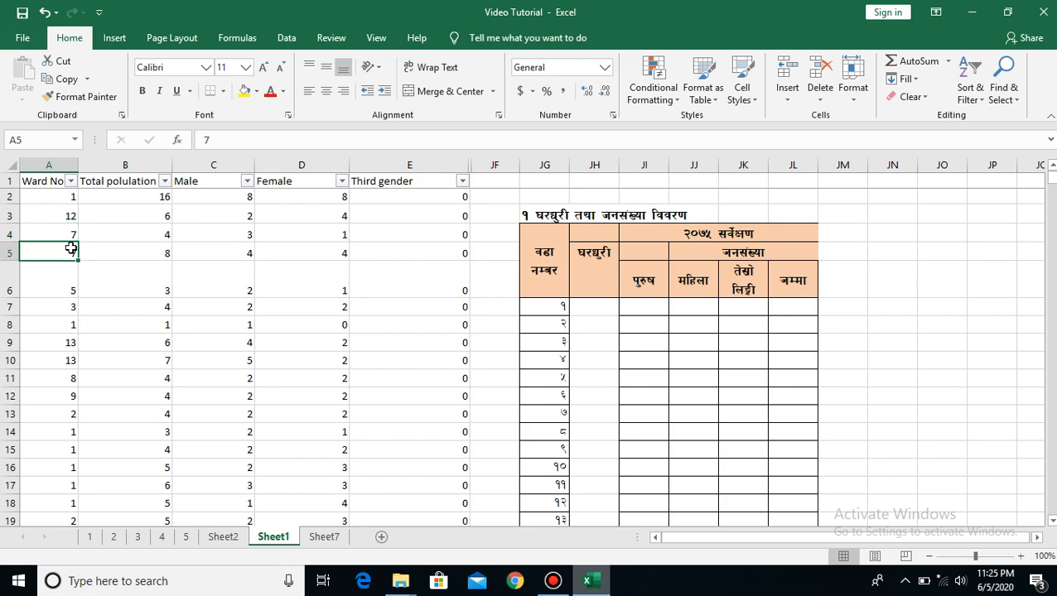
{"action": "left_click", "coordinate": [71, 230]}
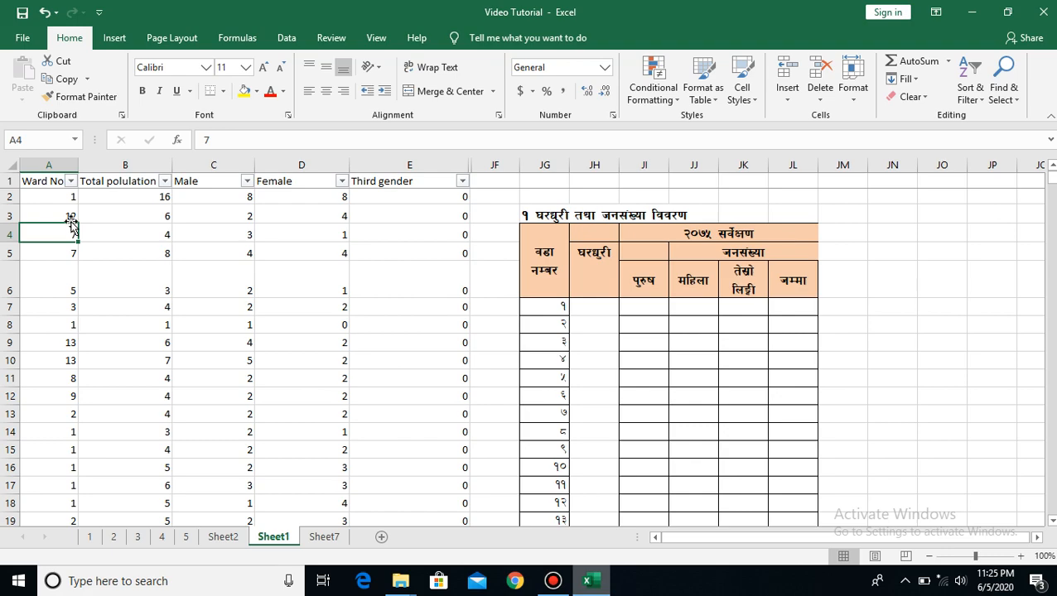
{"action": "left_click", "coordinate": [70, 217]}
{"action": "left_click", "coordinate": [71, 198]}
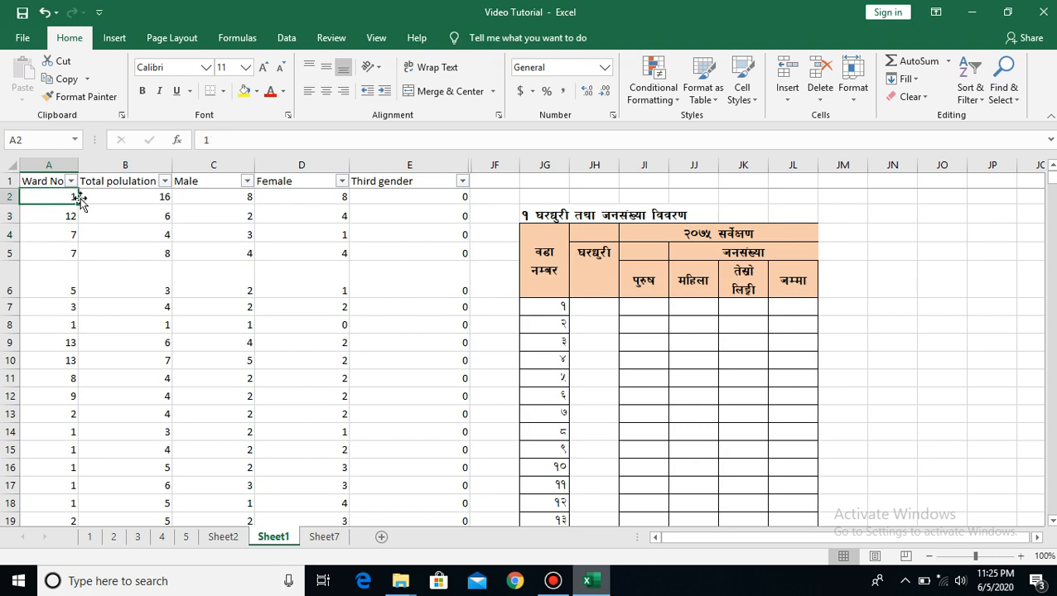
Start a COUNTIF formula in JH7 with the Ward No range as the absolute reference $A$2:$A$765
{"action": "left_click", "coordinate": [593, 307]}
{"action": "type", "text": "="}
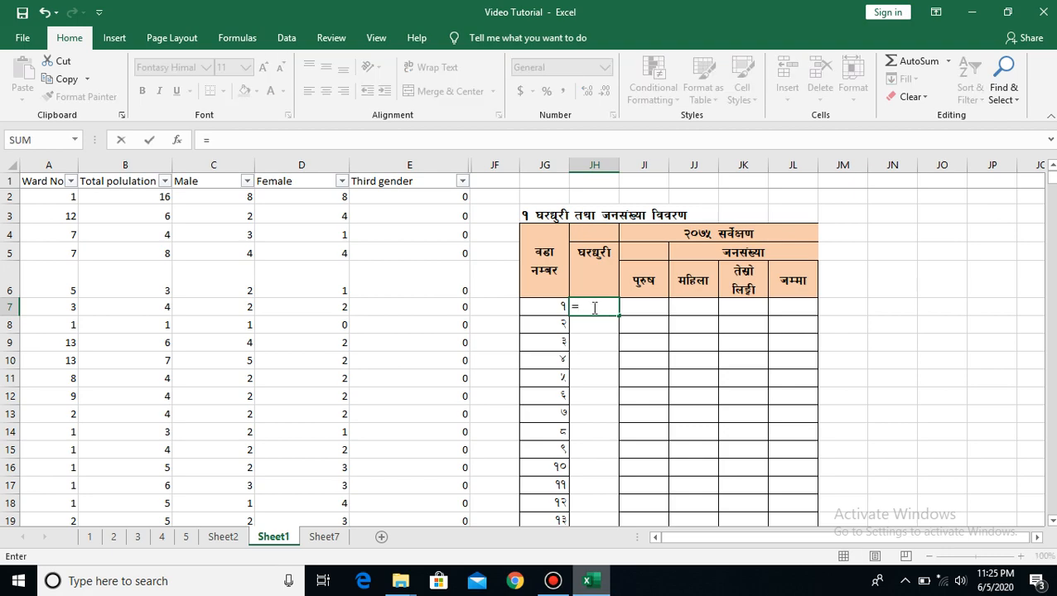
{"action": "type", "text": "countif"}
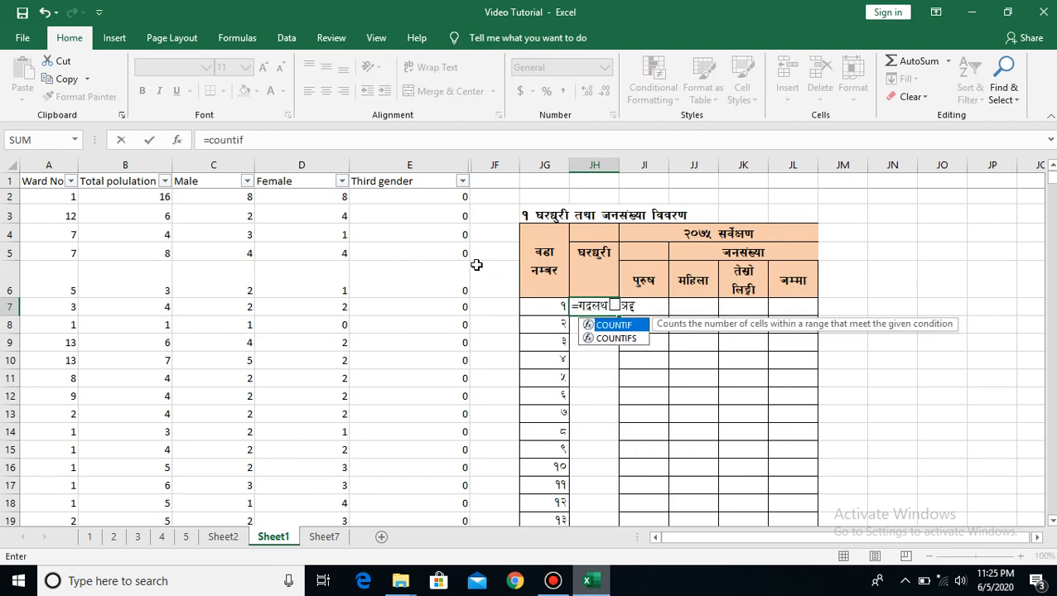
{"action": "type", "text": "("}
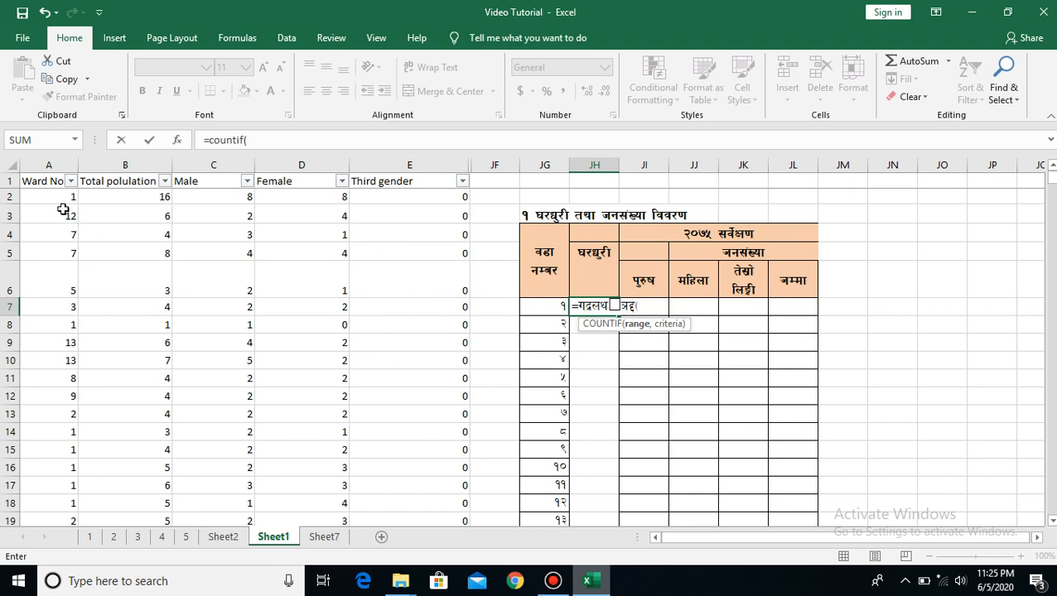
{"action": "left_click", "coordinate": [61, 198]}
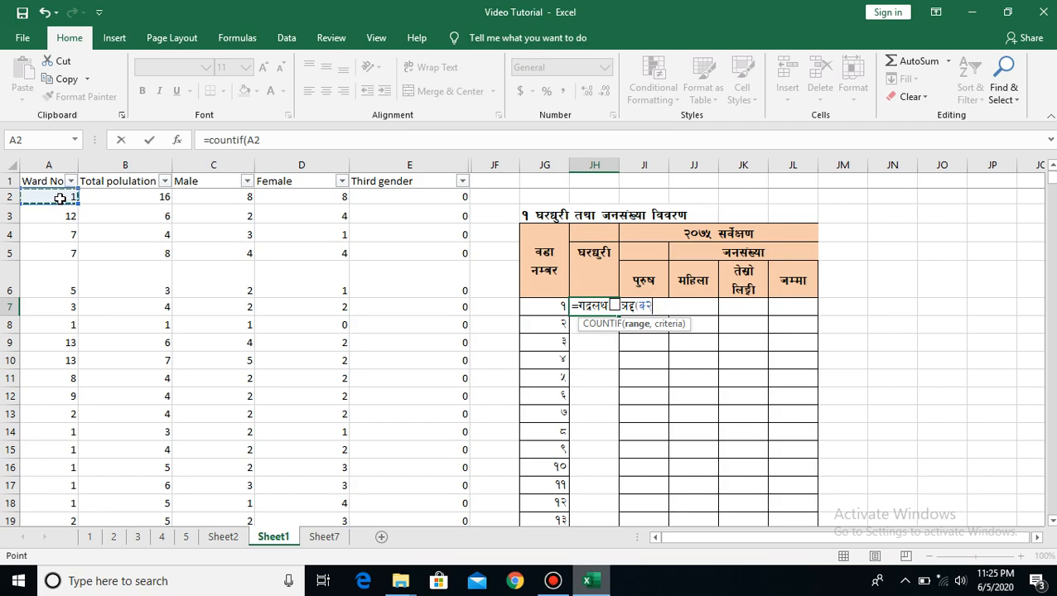
{"action": "key", "text": "ctrl+shift+Down"}
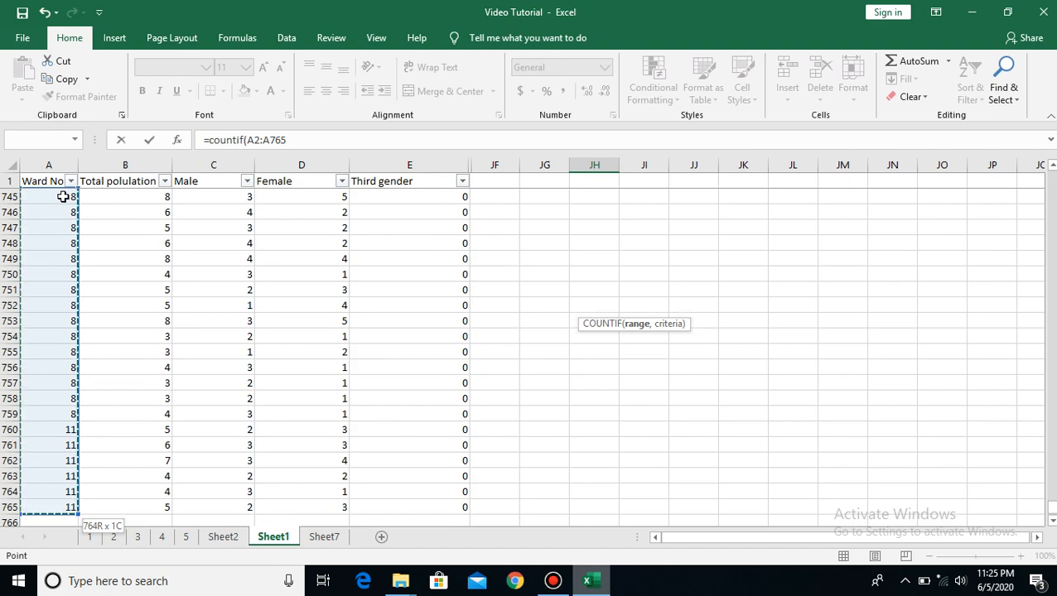
{"action": "left_click", "coordinate": [295, 141]}
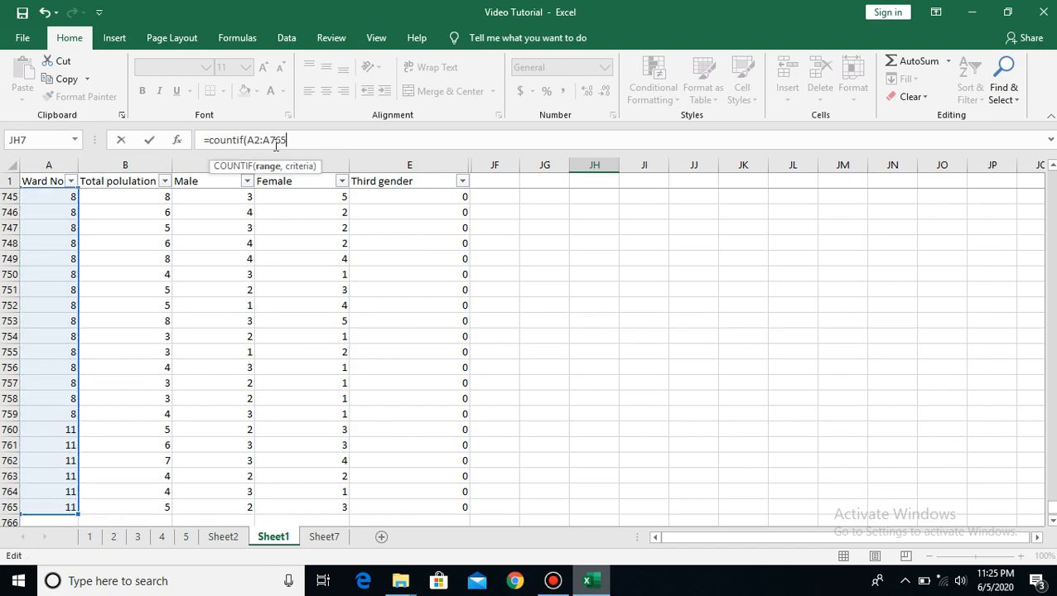
{"action": "left_click", "coordinate": [248, 139], "text": "shift"}
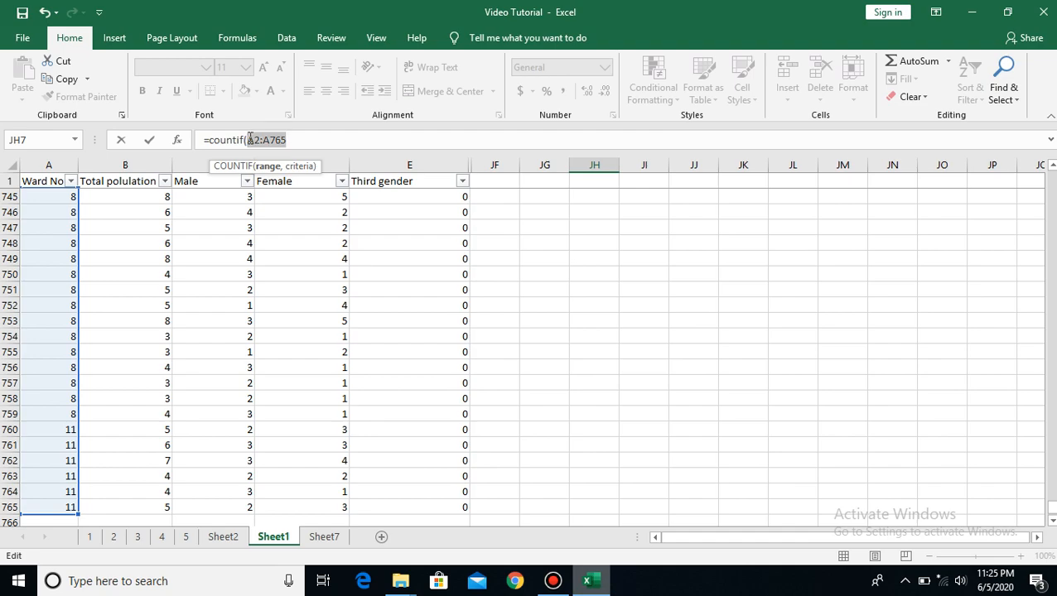
{"action": "key", "text": "F4"}
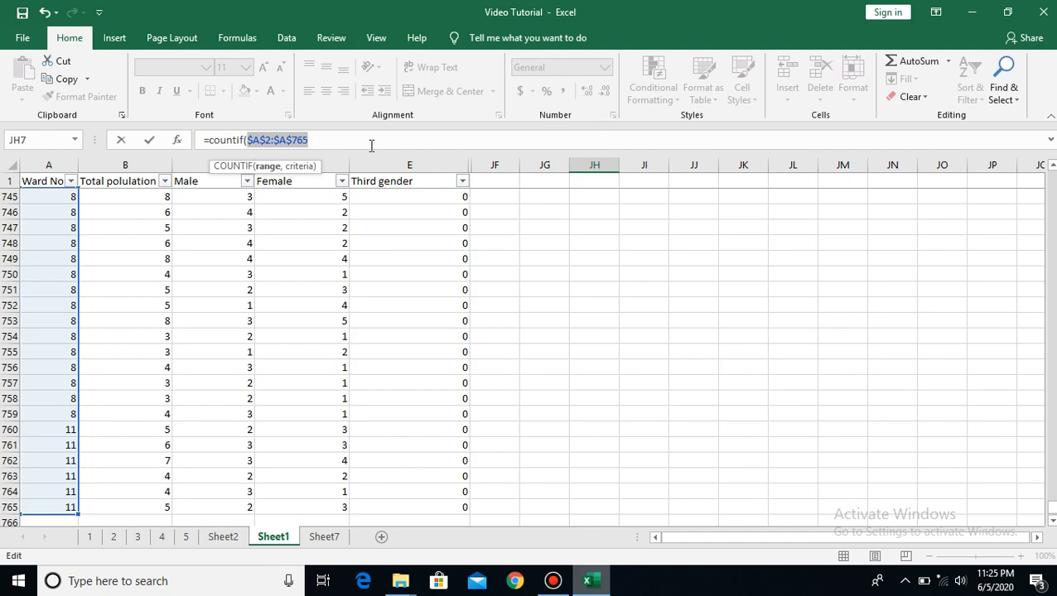
Complete the COUNTIF formula with JG7 as the criteria and fill it down the household column to JH19
{"action": "left_click", "coordinate": [318, 139]}
{"action": "type", "text": ","}
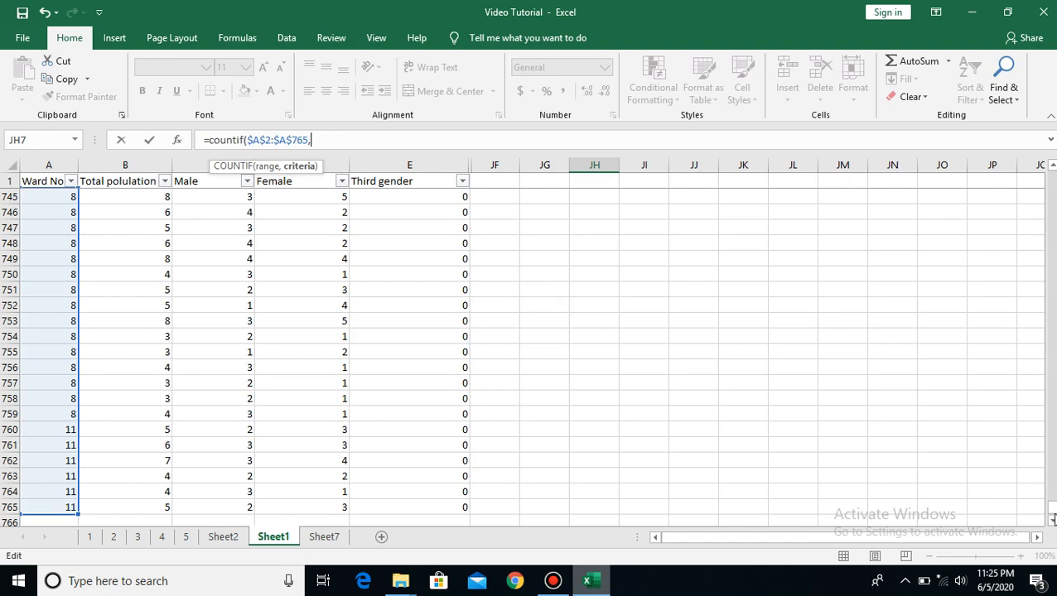
{"action": "left_click_drag", "start_coordinate": [1052, 515], "coordinate": [1052, 179]}
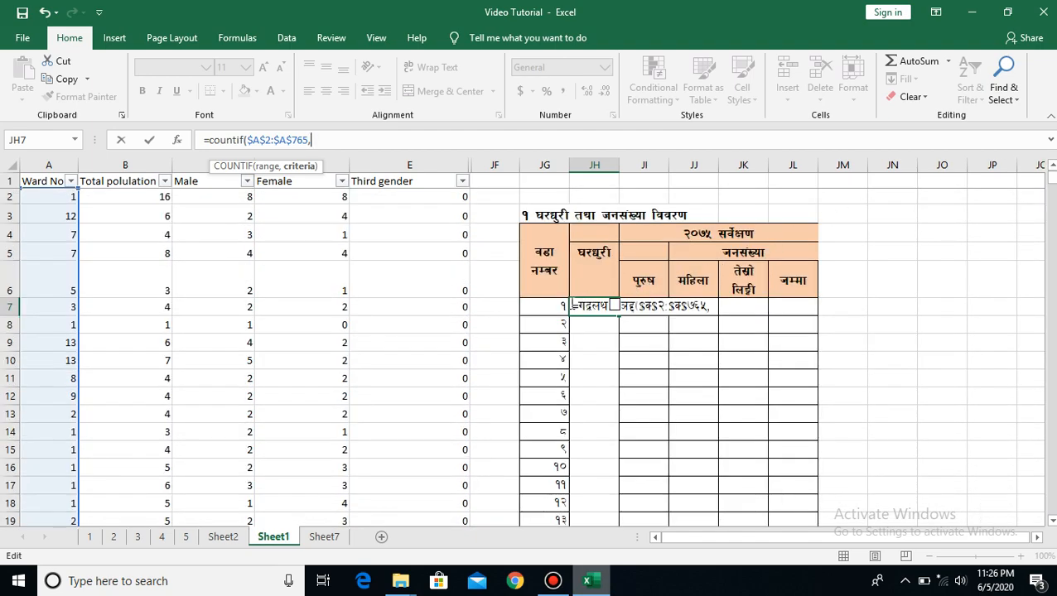
{"action": "left_click", "coordinate": [554, 307]}
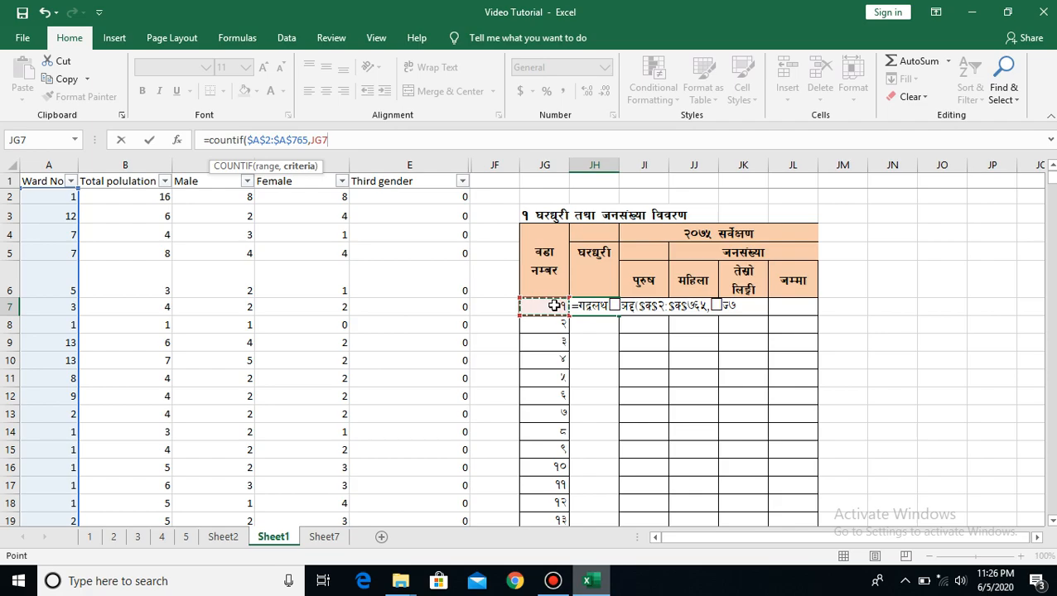
{"action": "key", "text": "Return"}
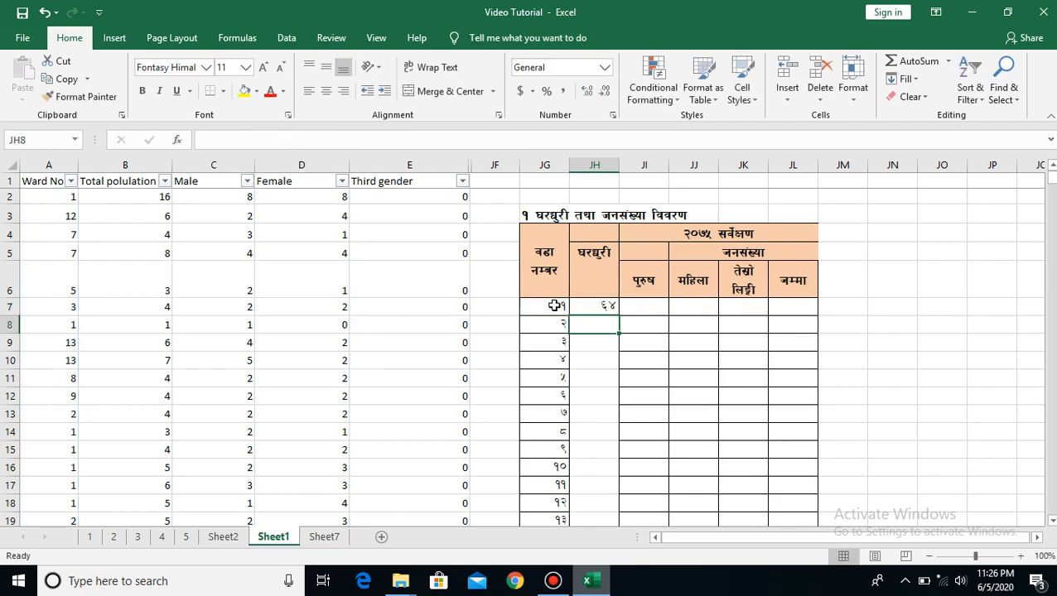
{"action": "left_click", "coordinate": [599, 305]}
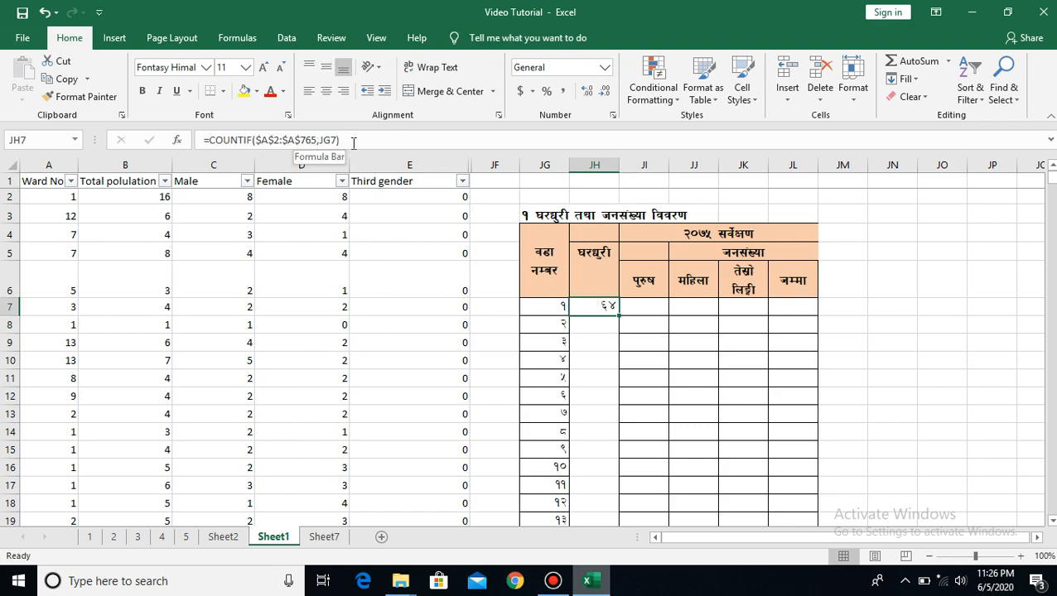
{"action": "double_click", "coordinate": [617, 314]}
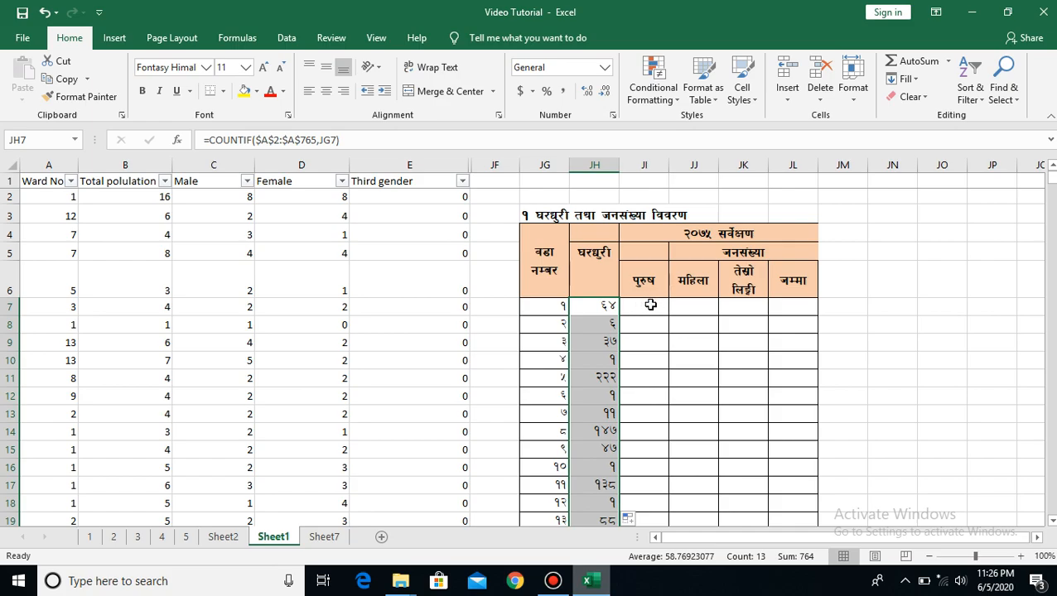
Start a SUMIF formula in JI7 of the male column with the Ward No range as the absolute reference $A$2:$A$765
{"action": "left_click", "coordinate": [651, 307]}
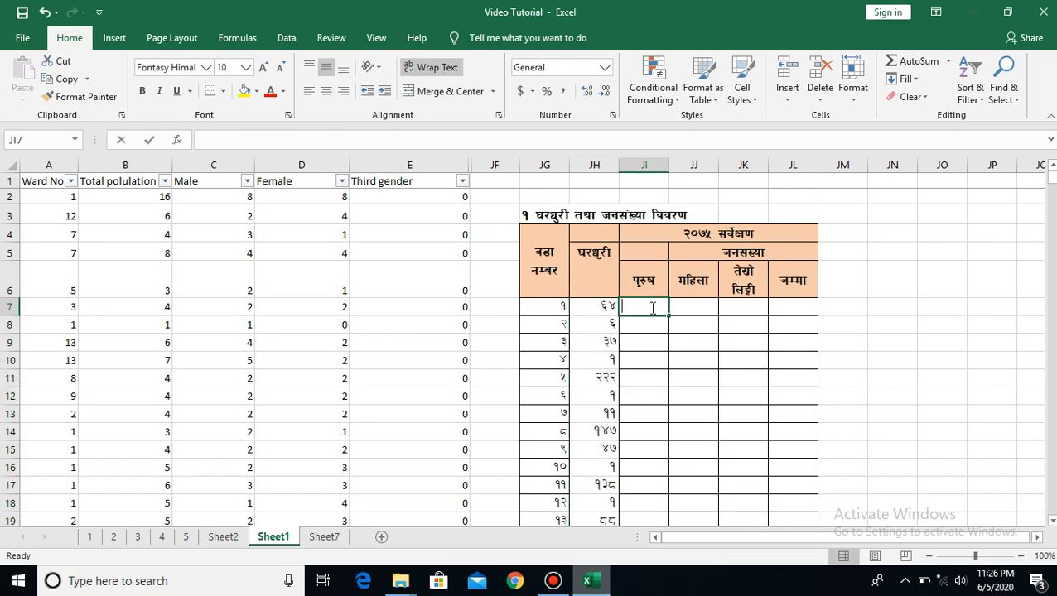
{"action": "type", "text": "="}
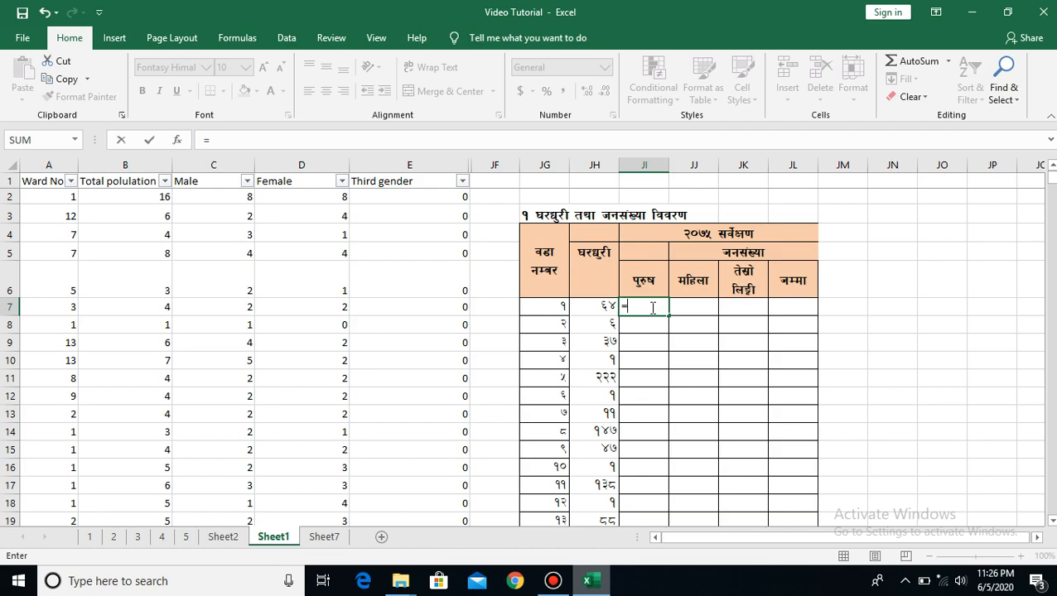
{"action": "type", "text": "sumif"}
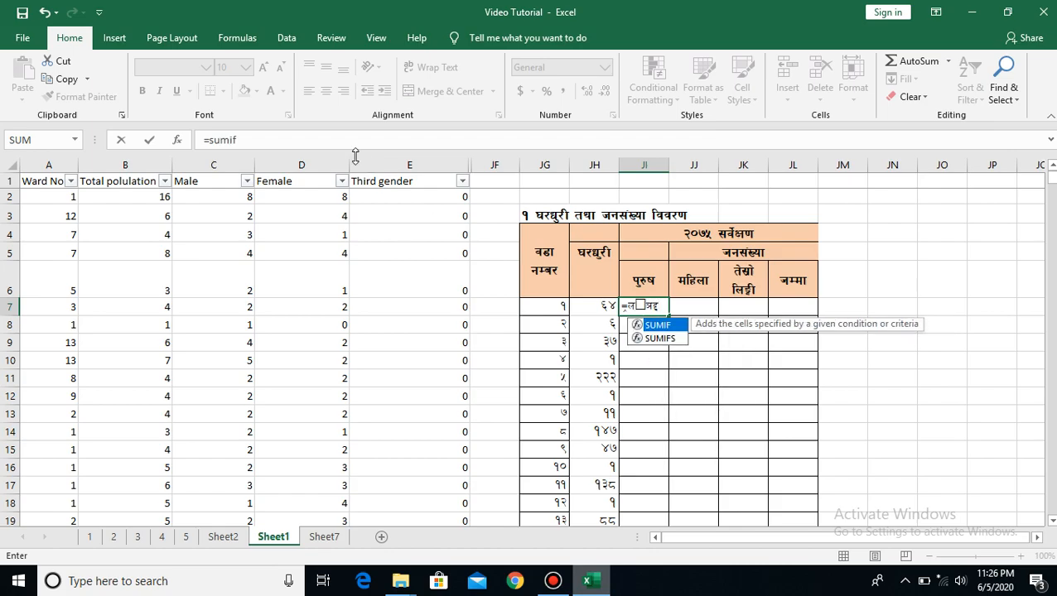
{"action": "left_click", "coordinate": [246, 140]}
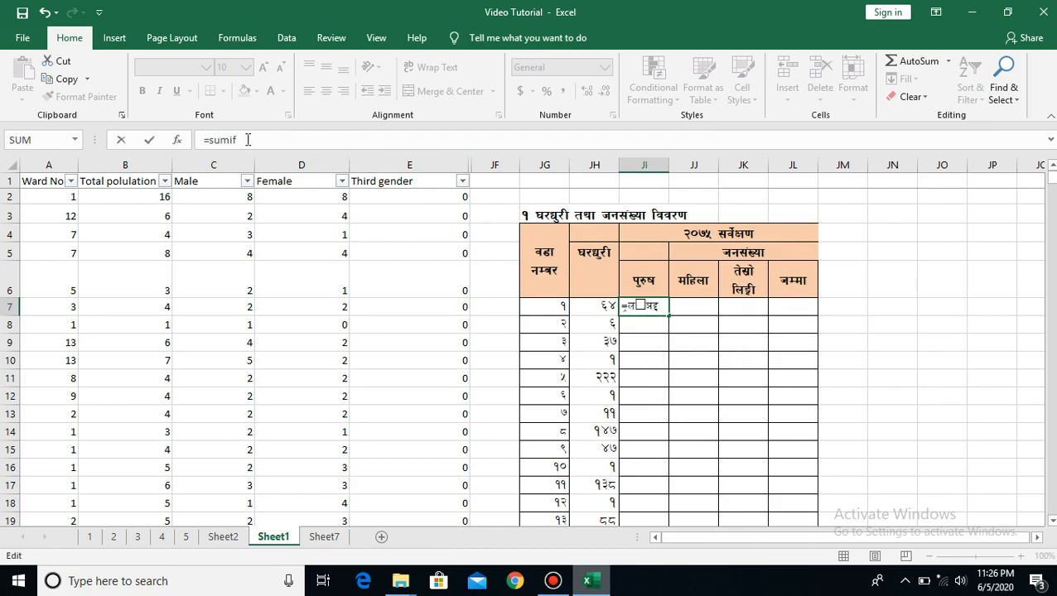
{"action": "type", "text": "("}
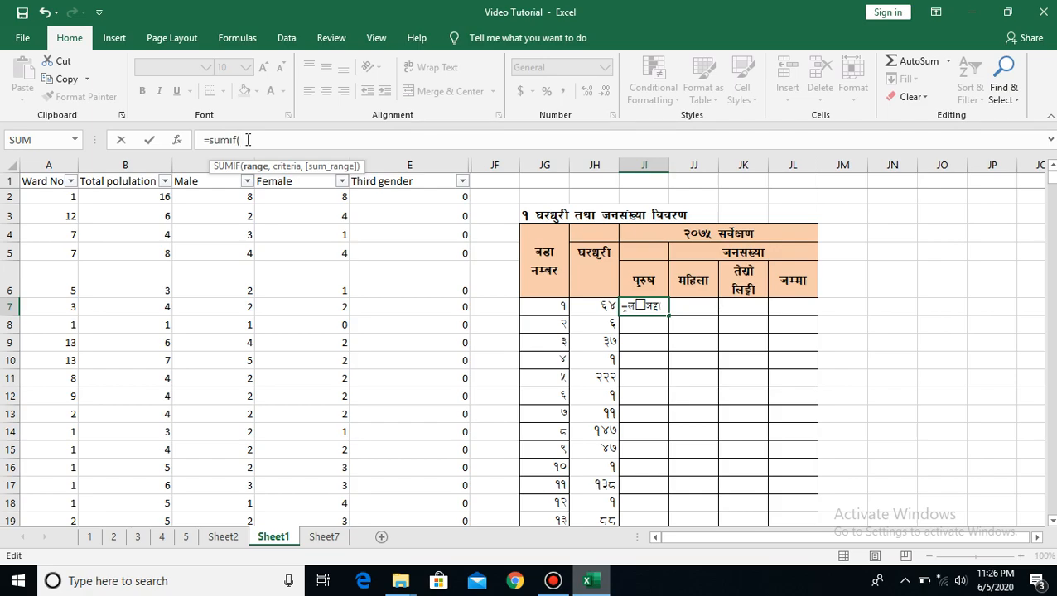
{"action": "left_click", "coordinate": [54, 199]}
{"action": "left_click", "coordinate": [54, 199]}
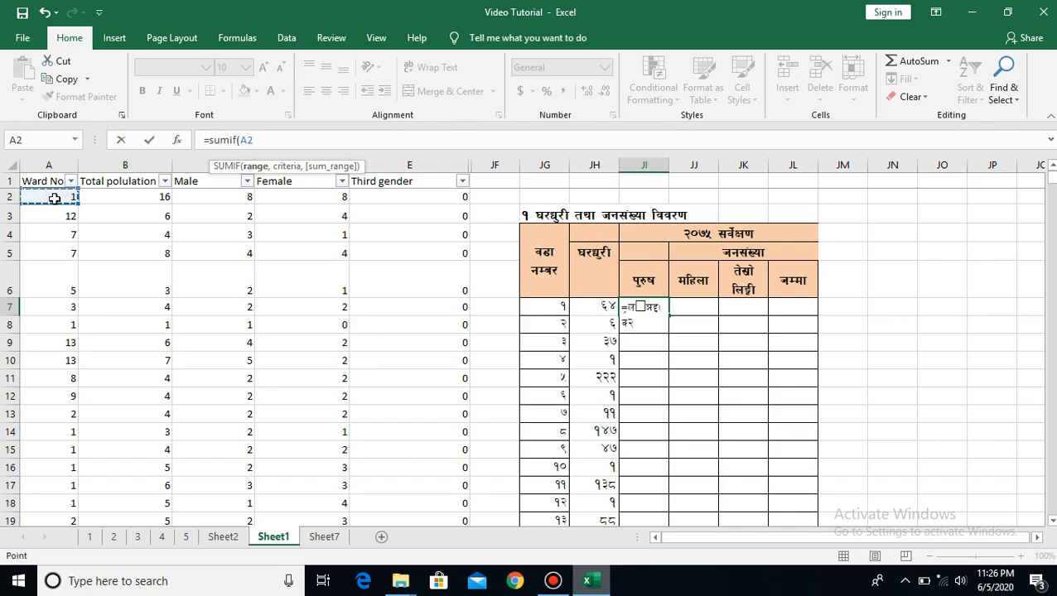
{"action": "key", "text": "shift+Down"}
{"action": "key", "text": "shift+Down"}
{"action": "key", "text": "shift+Down"}
{"action": "key", "text": "shift+Down"}
{"action": "key", "text": "shift+Down"}
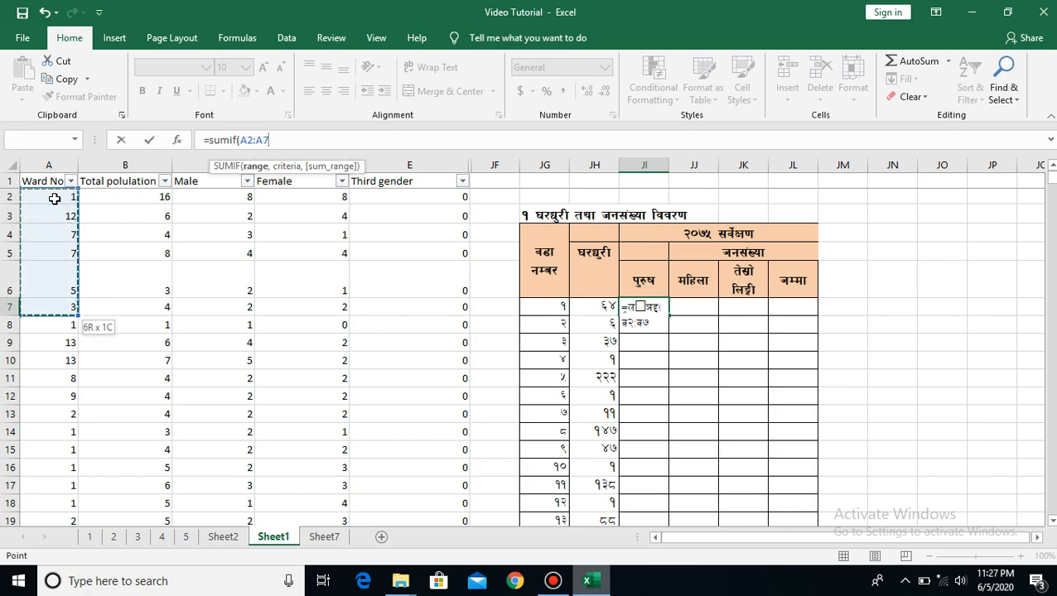
{"action": "key", "text": "ctrl+shift+Down"}
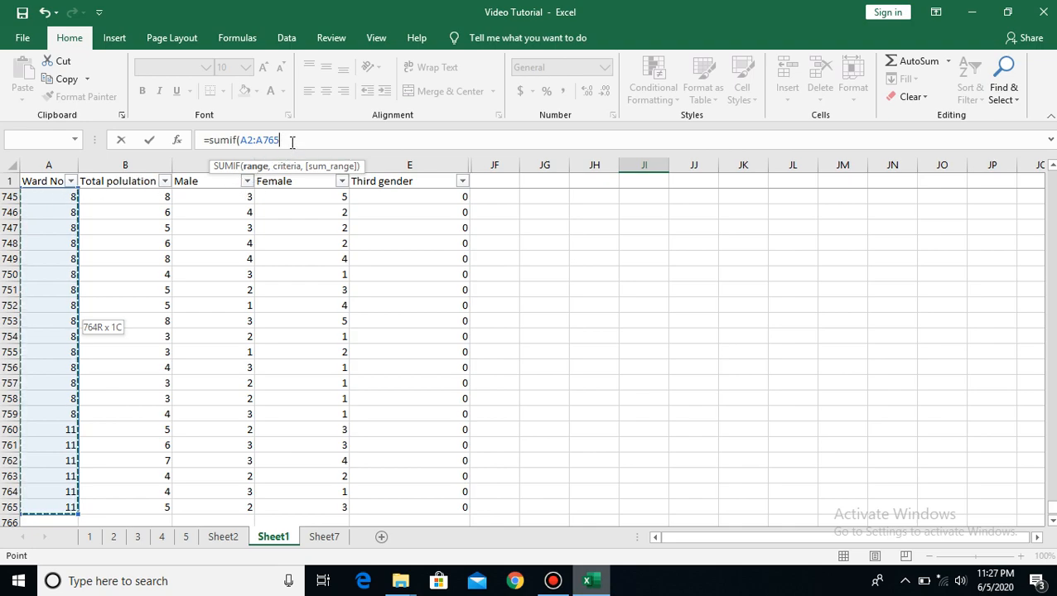
{"action": "double_click", "coordinate": [242, 141]}
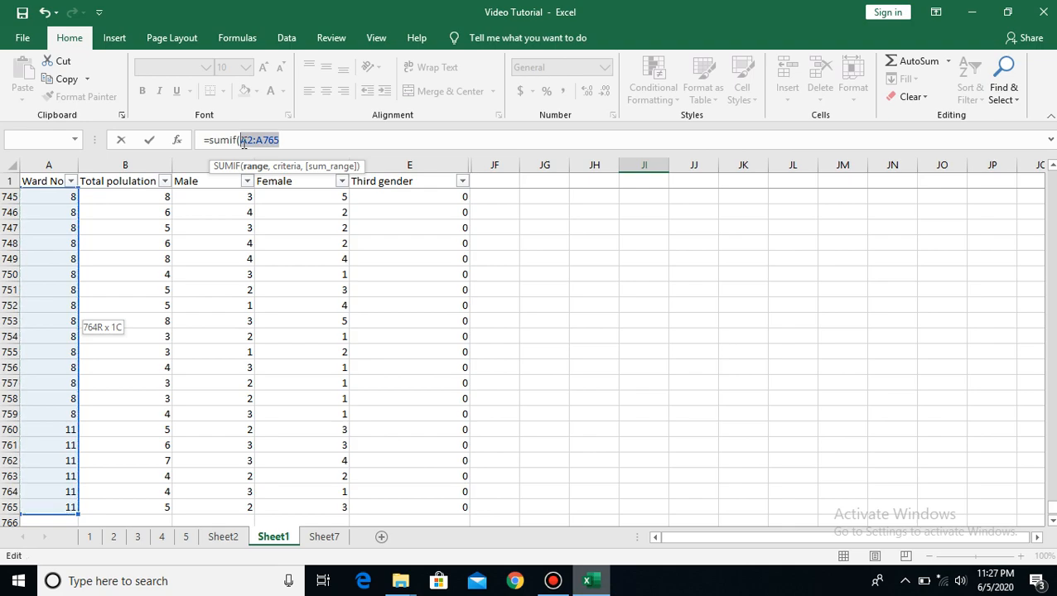
{"action": "key", "text": "F4"}
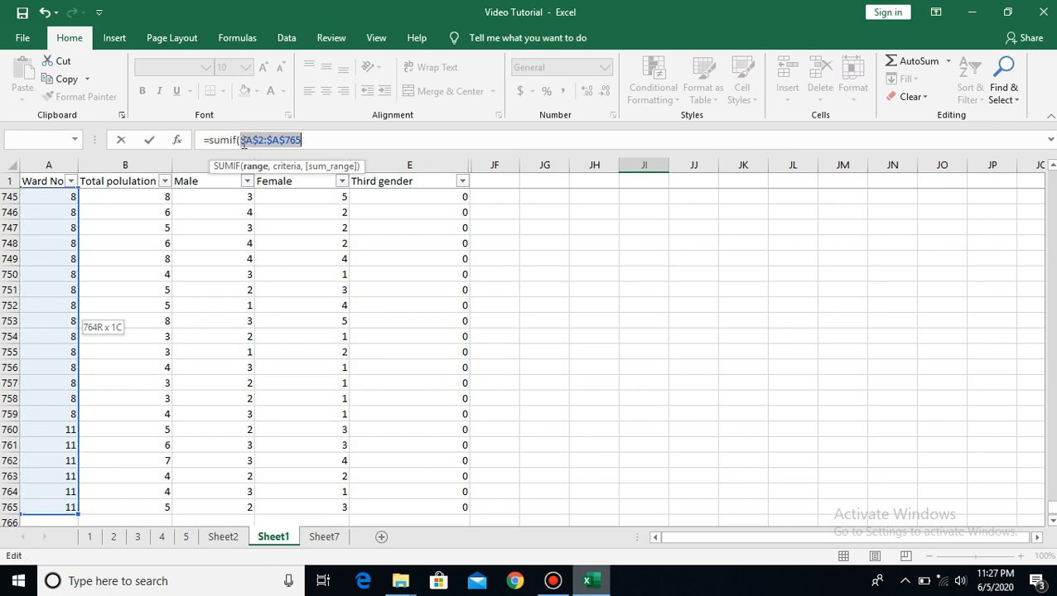
{"action": "left_click", "coordinate": [328, 140]}
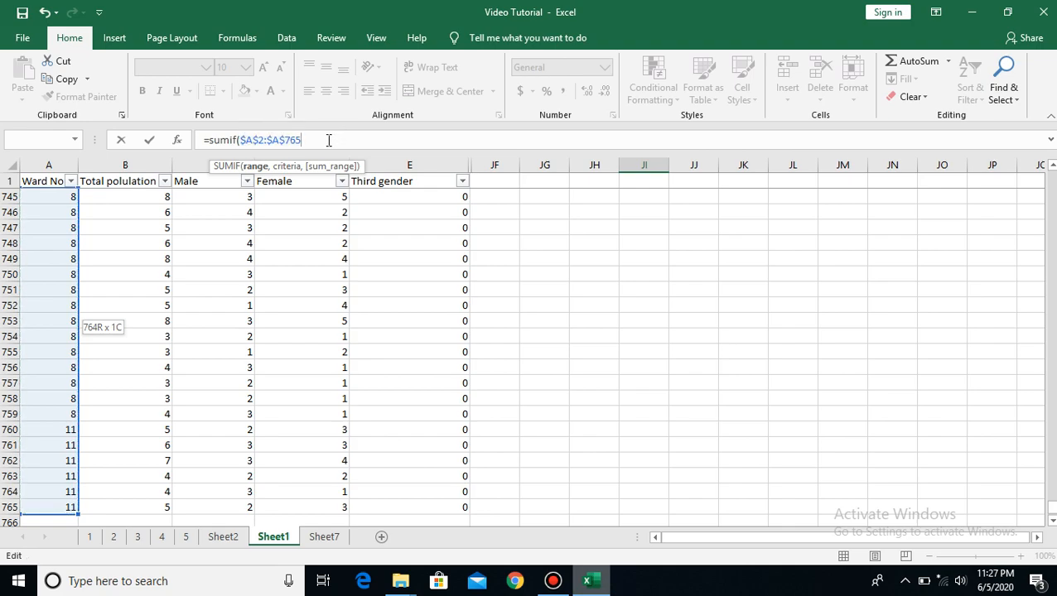
{"action": "type", "text": ","}
Complete the JI7 SUMIF formula with JG7 as the criteria and the Male range $C$2:$C$765 as the absolute sum range
{"action": "left_click_drag", "start_coordinate": [1052, 515], "coordinate": [1052, 172]}
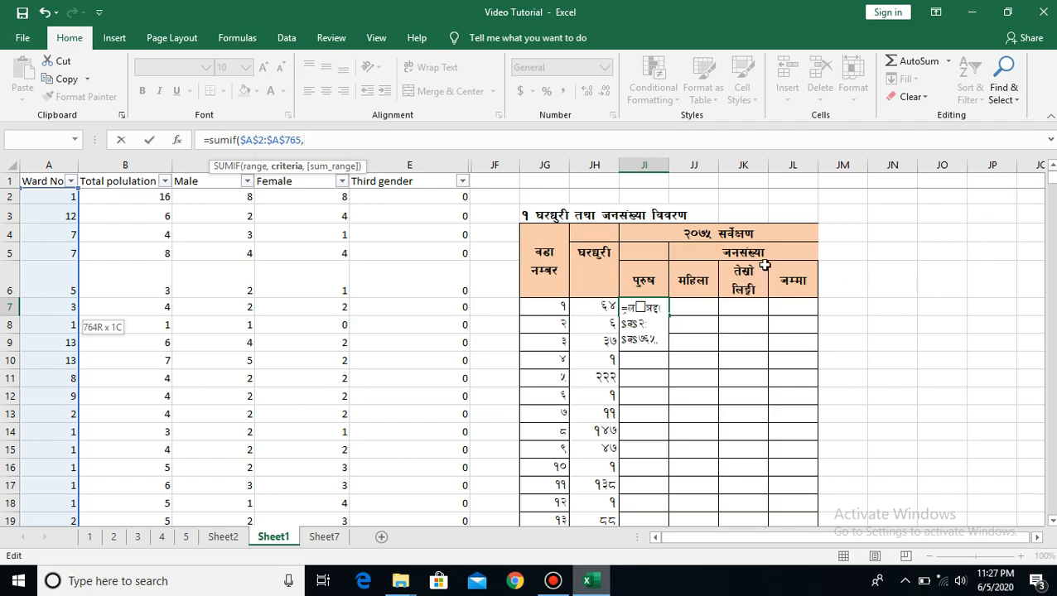
{"action": "left_click", "coordinate": [548, 305]}
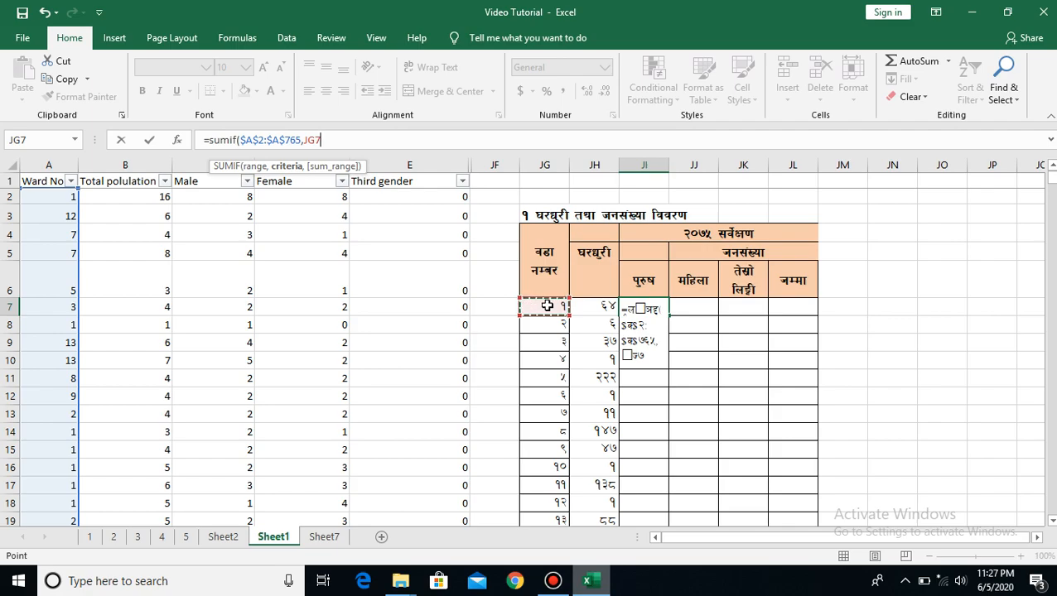
{"action": "type", "text": ","}
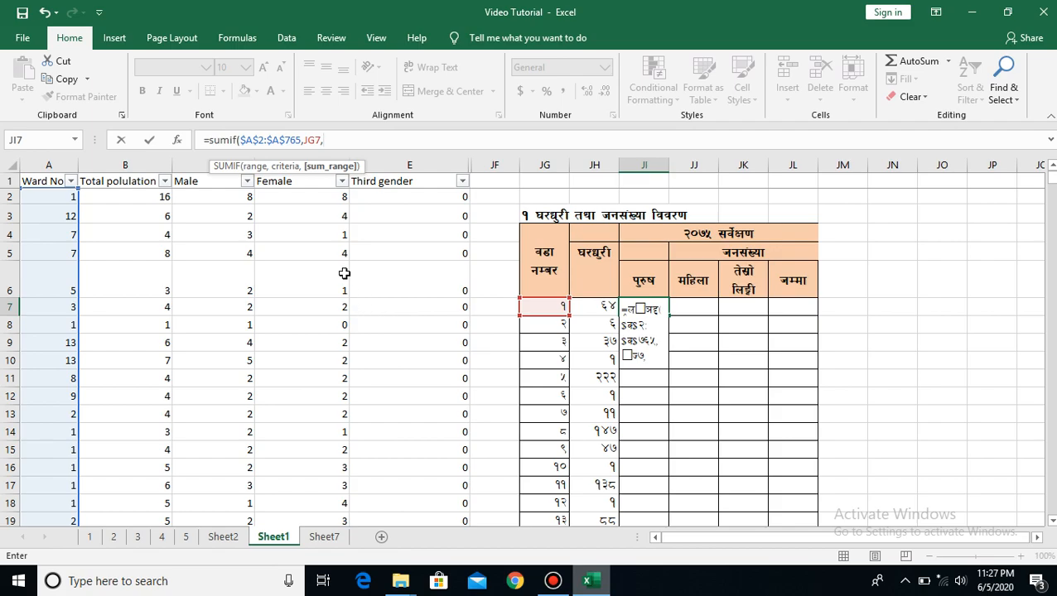
{"action": "left_click", "coordinate": [225, 196]}
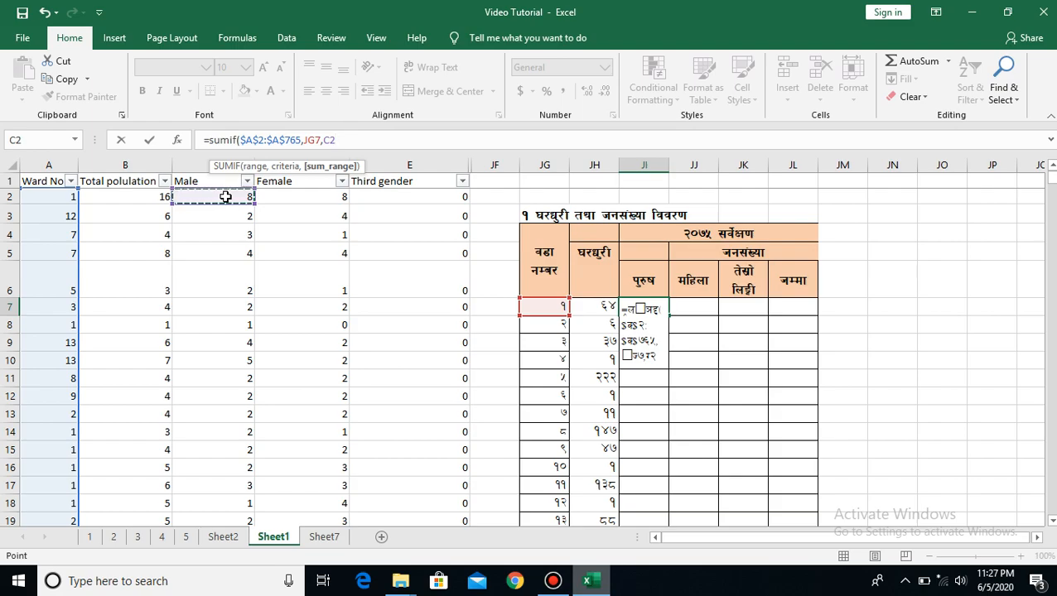
{"action": "key", "text": "ctrl+shift+Down"}
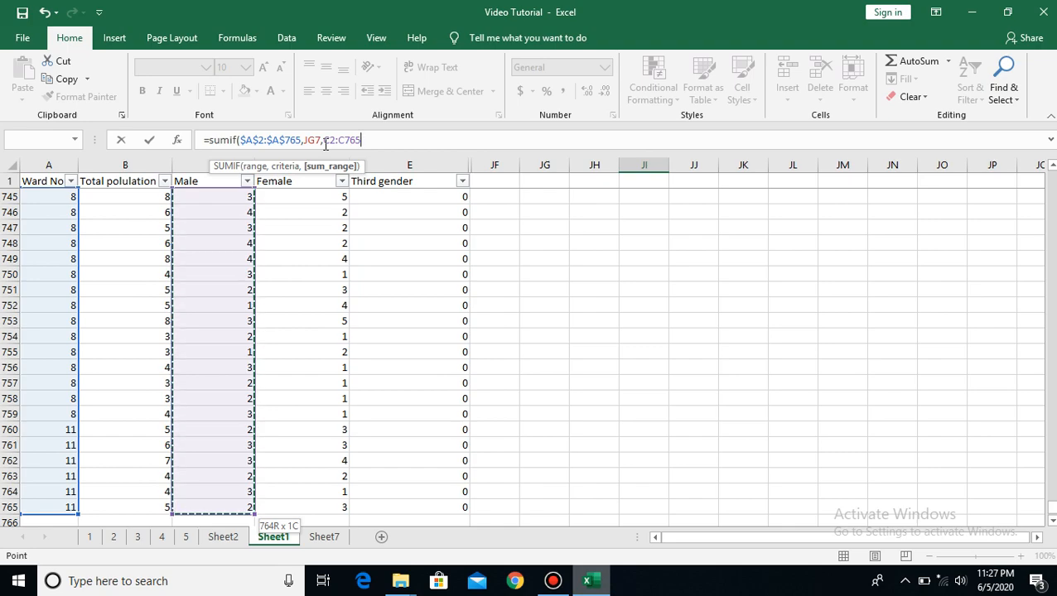
{"action": "double_click", "coordinate": [325, 141]}
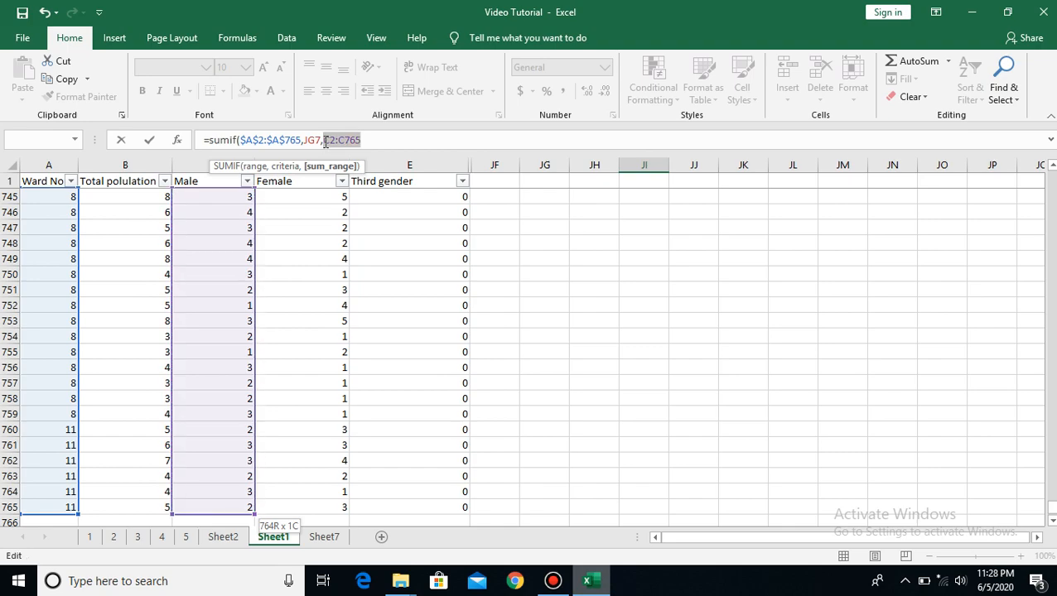
{"action": "key", "text": "F4"}
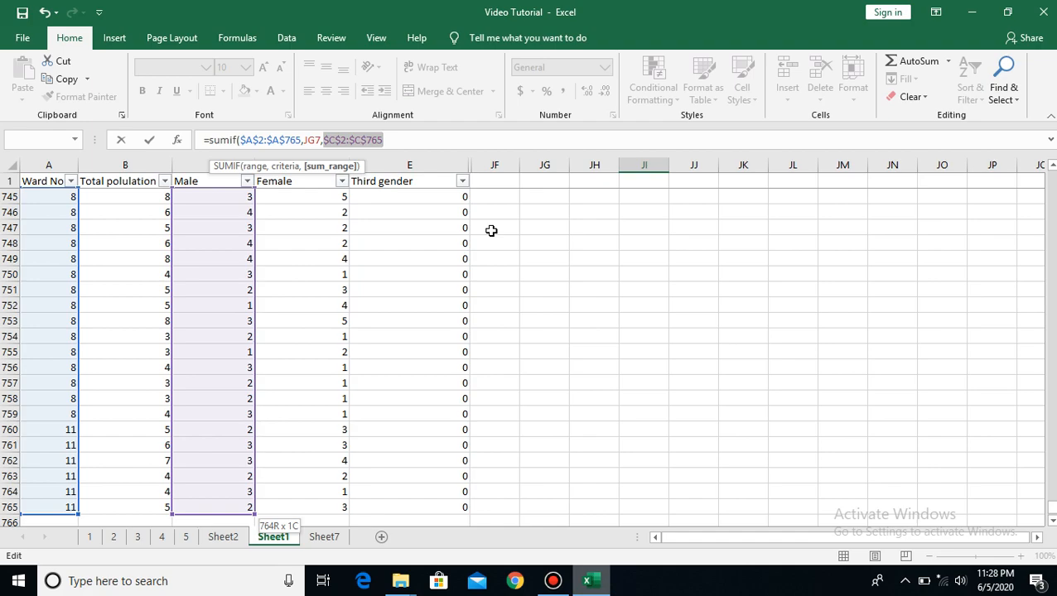
{"action": "left_click", "coordinate": [437, 139]}
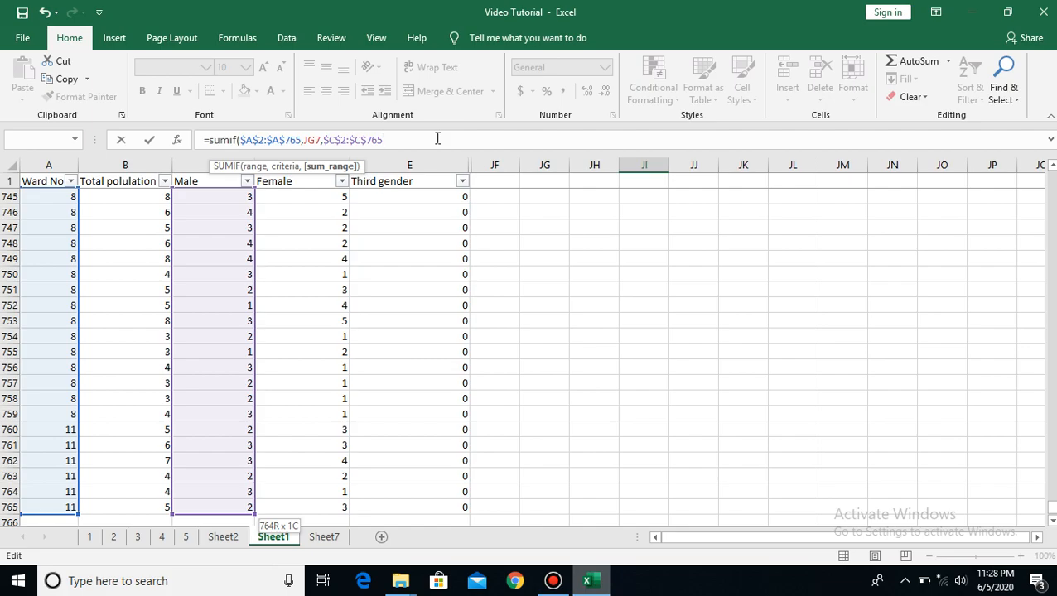
{"action": "key", "text": "Return"}
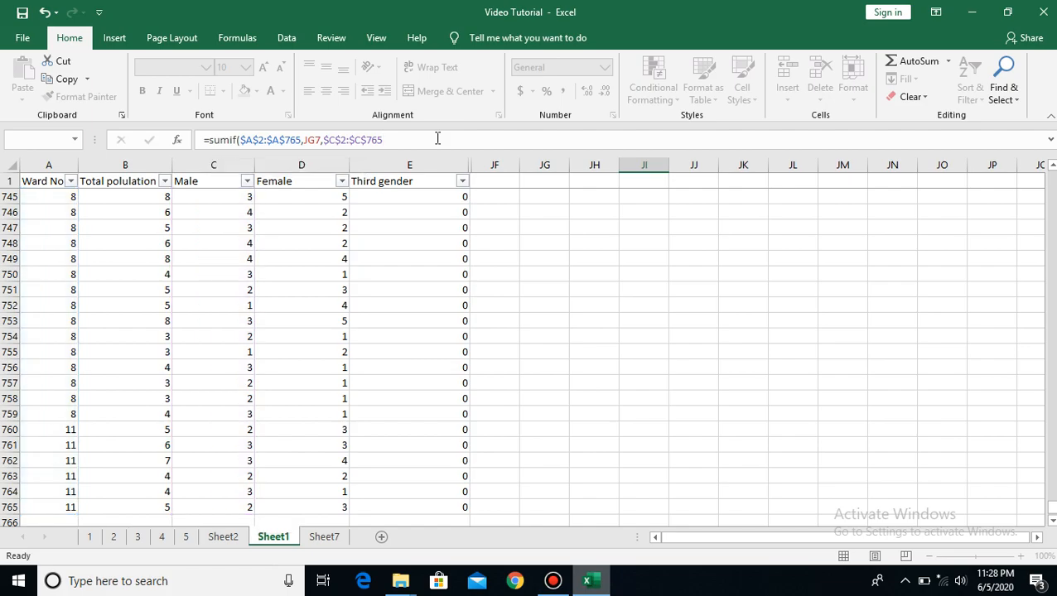
Fill the SUMIF formula from JI7 down the male column to JI19
{"action": "left_click", "coordinate": [608, 246]}
{"action": "key", "text": "Up"}
{"action": "key", "text": "Up"}
{"action": "key", "text": "Up"}
{"action": "key", "text": "Up"}
{"action": "key", "text": "Up"}
{"action": "key", "text": "Up"}
{"action": "key", "text": "Up"}
{"action": "key", "text": "Up"}
{"action": "key", "text": "Up"}
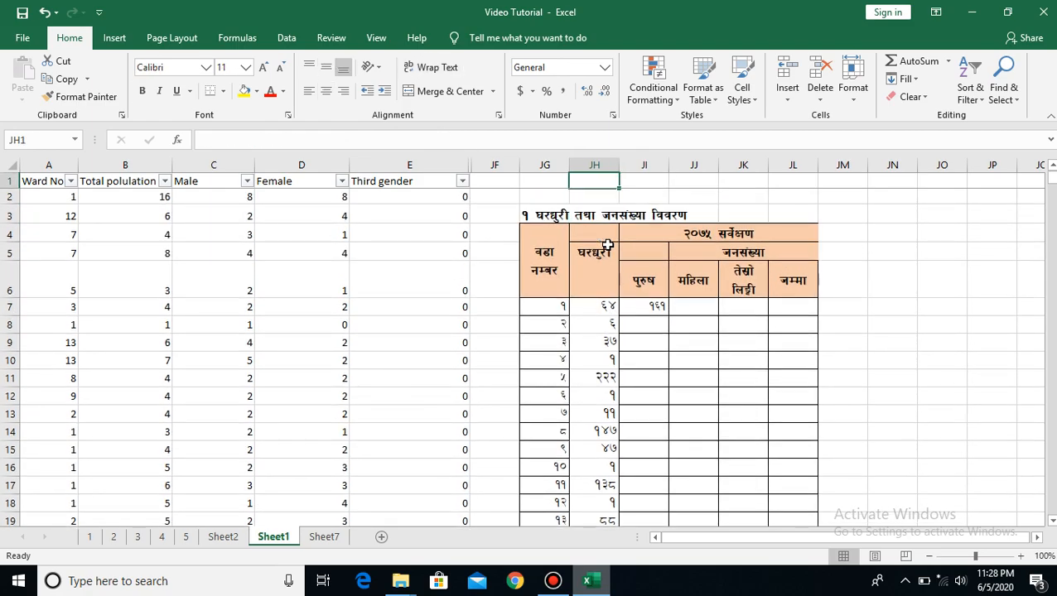
{"action": "left_click", "coordinate": [651, 307]}
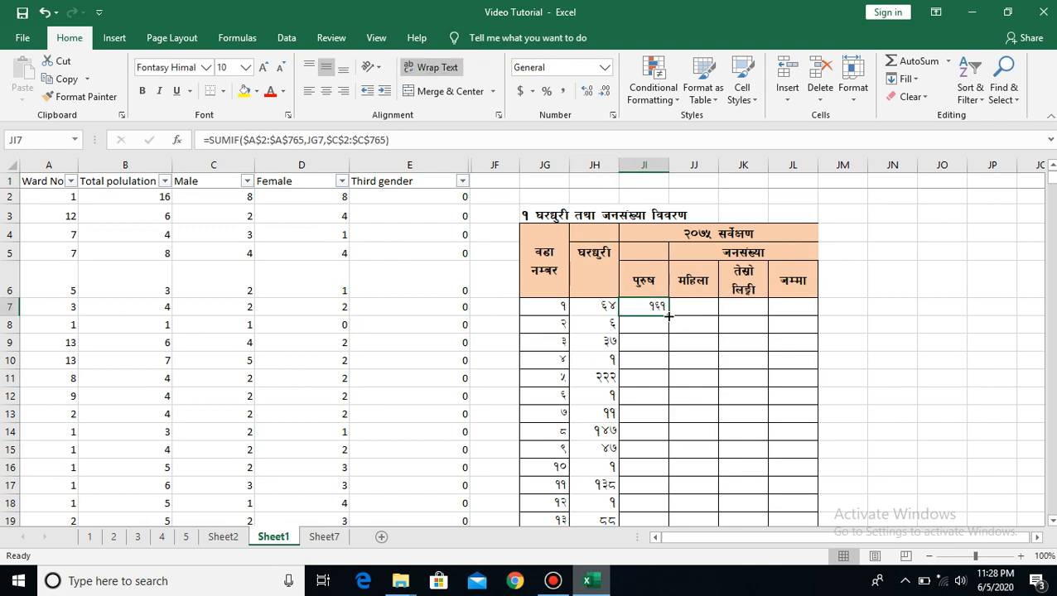
{"action": "double_click", "coordinate": [669, 316]}
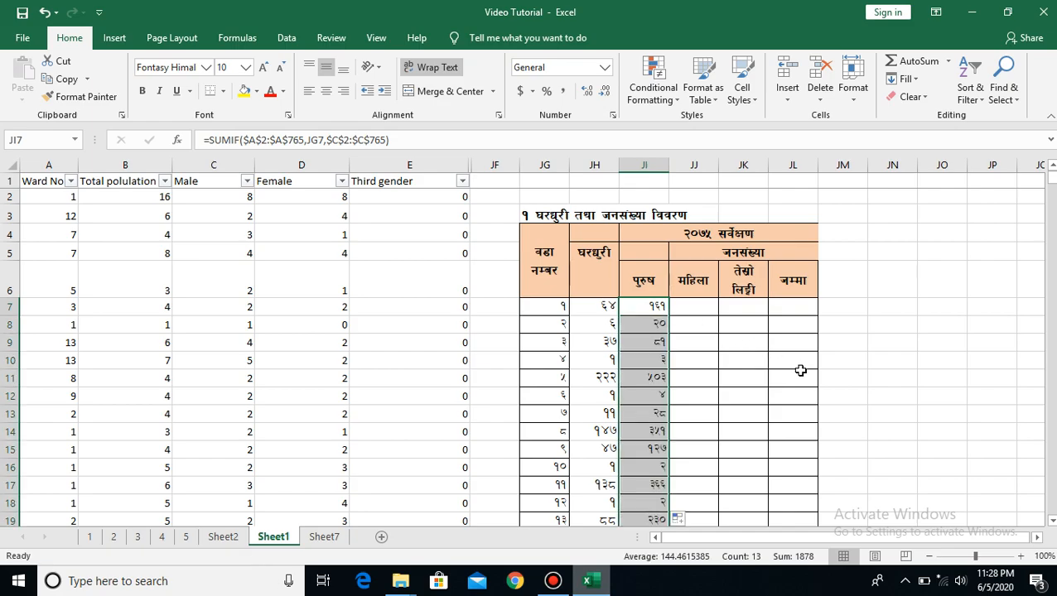
Start a SUMIF formula in JJ7 of the female column with the Ward No range as the absolute reference $A$2:$A$765
{"action": "left_click", "coordinate": [687, 306]}
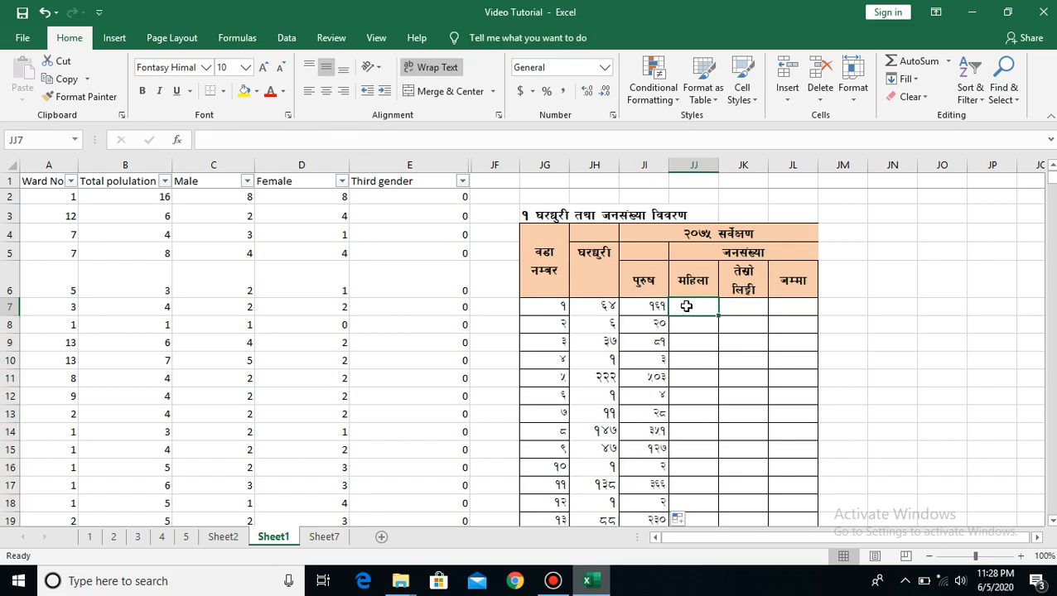
{"action": "left_click", "coordinate": [651, 307]}
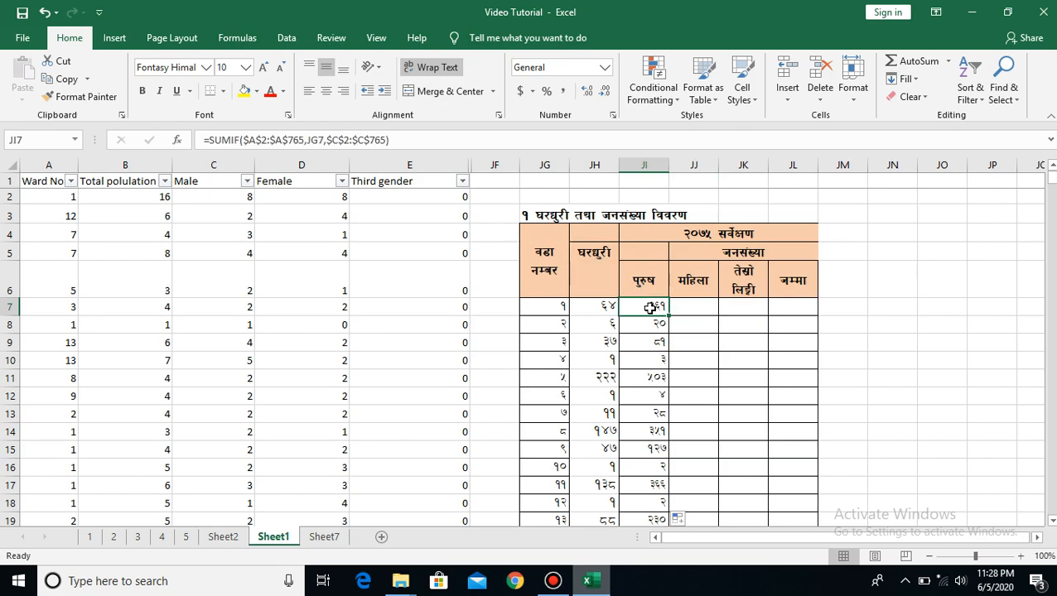
{"action": "left_click", "coordinate": [683, 305]}
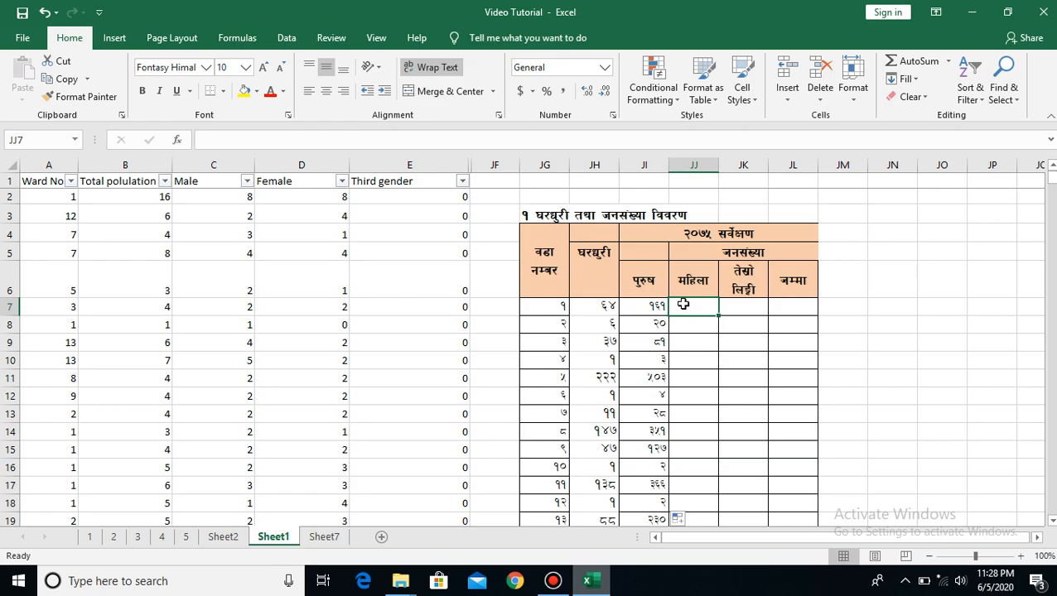
{"action": "type", "text": "="}
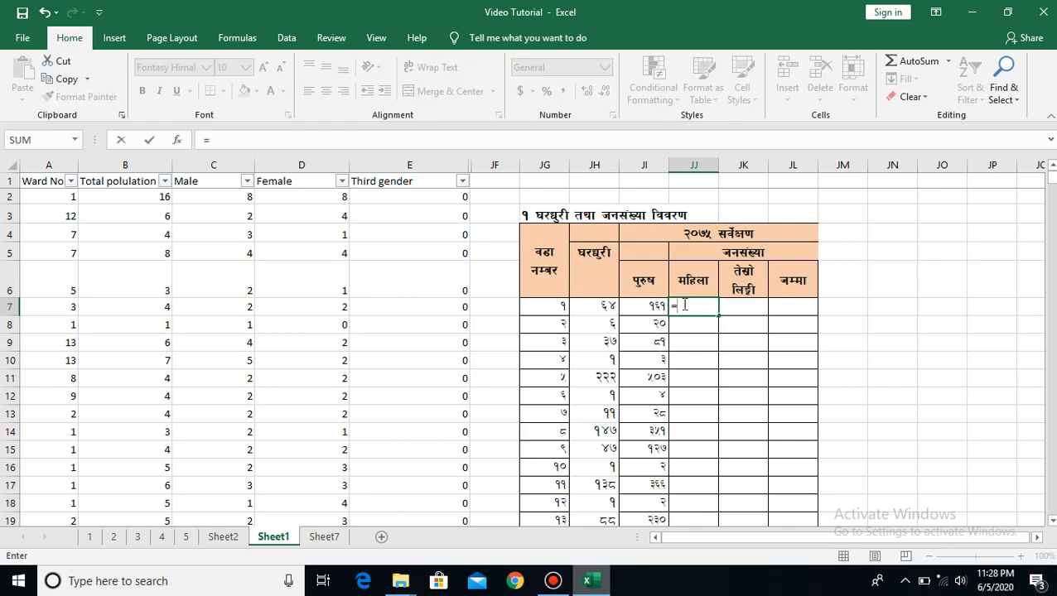
{"action": "type", "text": "sumif"}
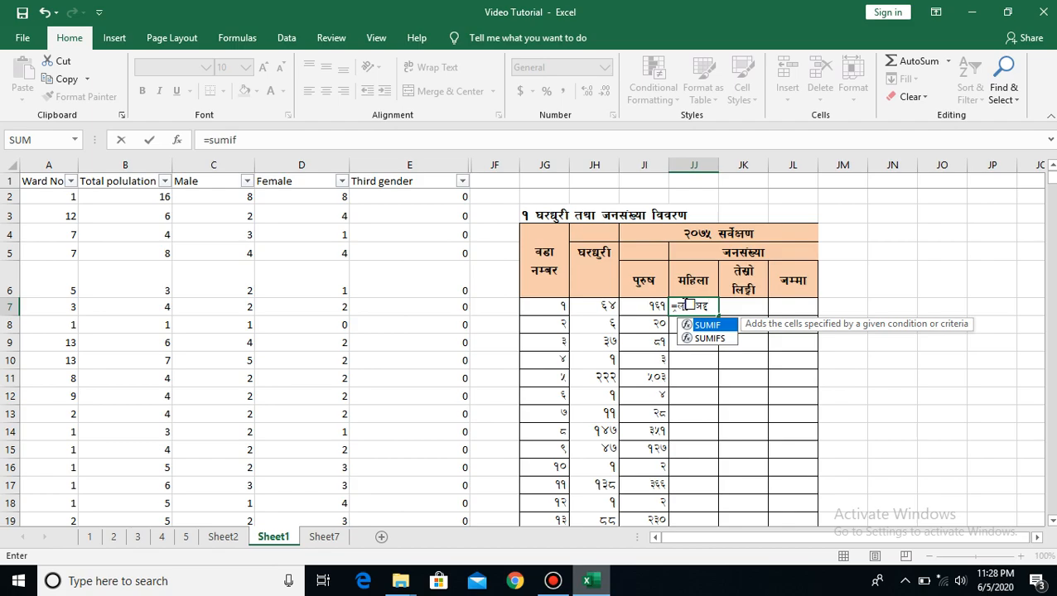
{"action": "type", "text": "("}
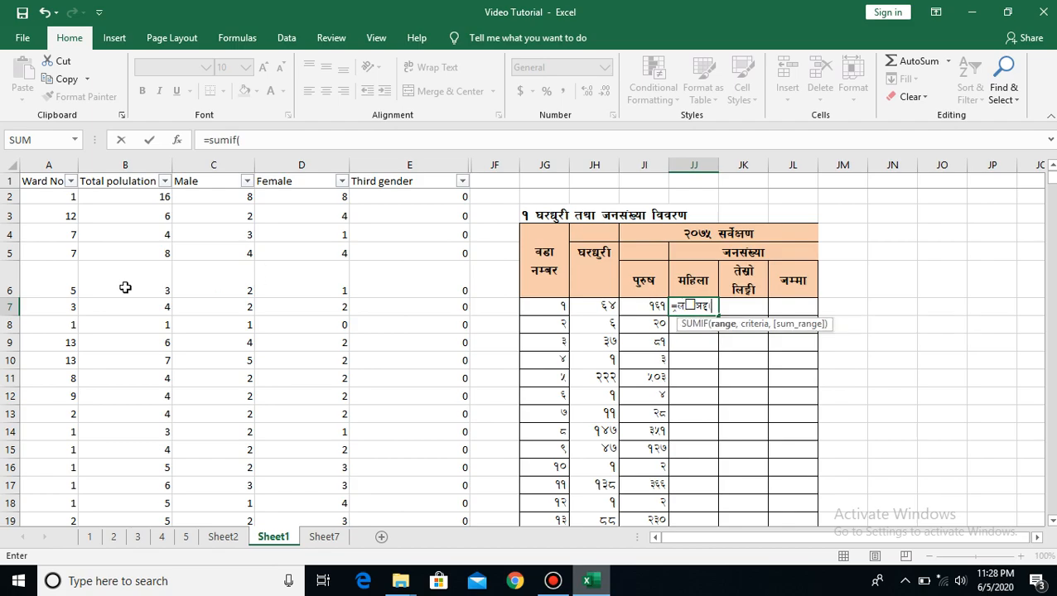
{"action": "left_click", "coordinate": [62, 202]}
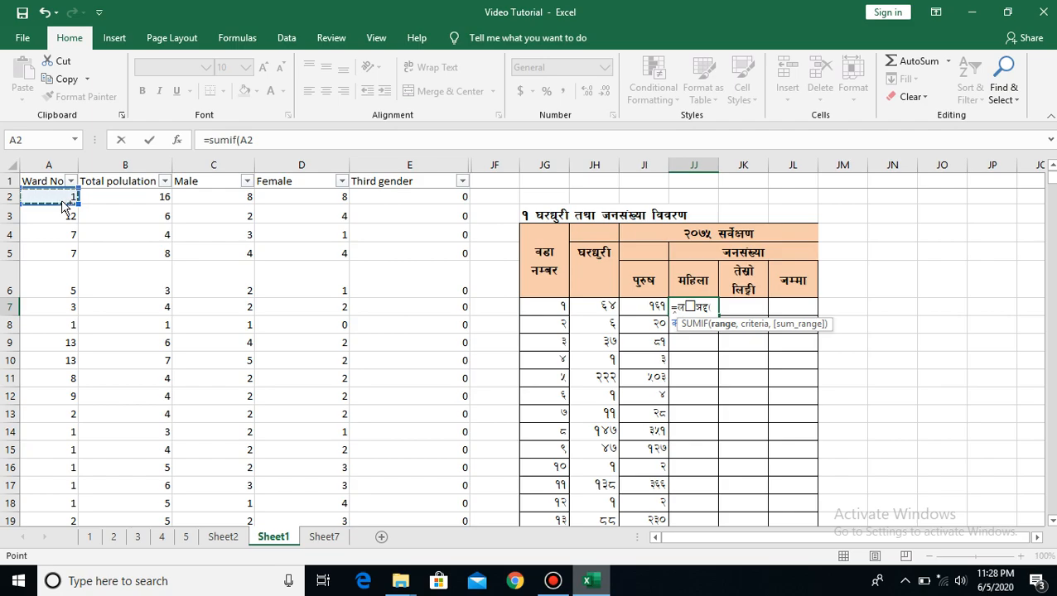
{"action": "key", "text": "ctrl+shift+Down"}
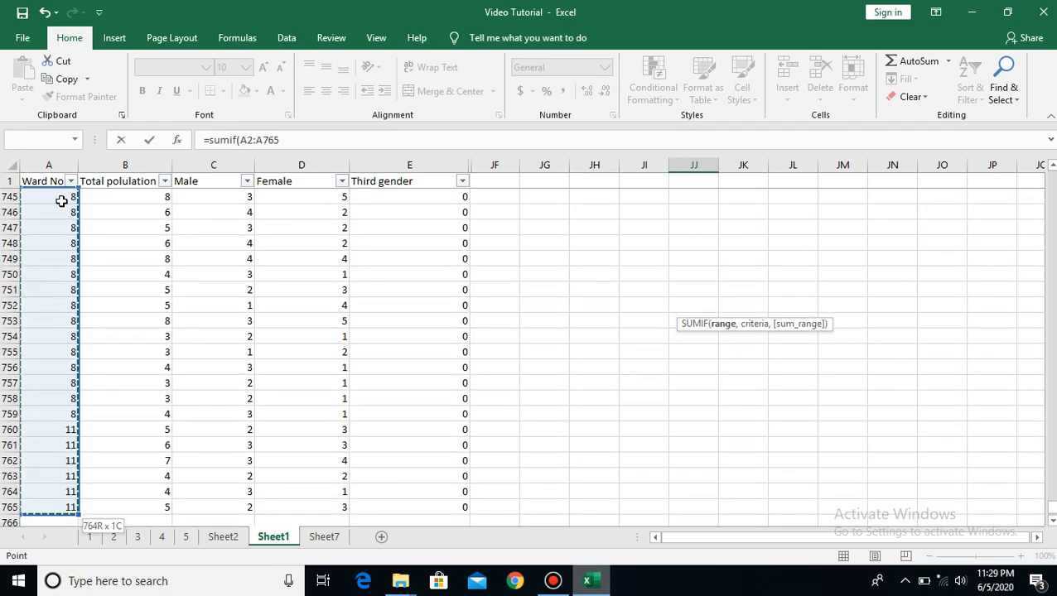
{"action": "left_click", "coordinate": [281, 141]}
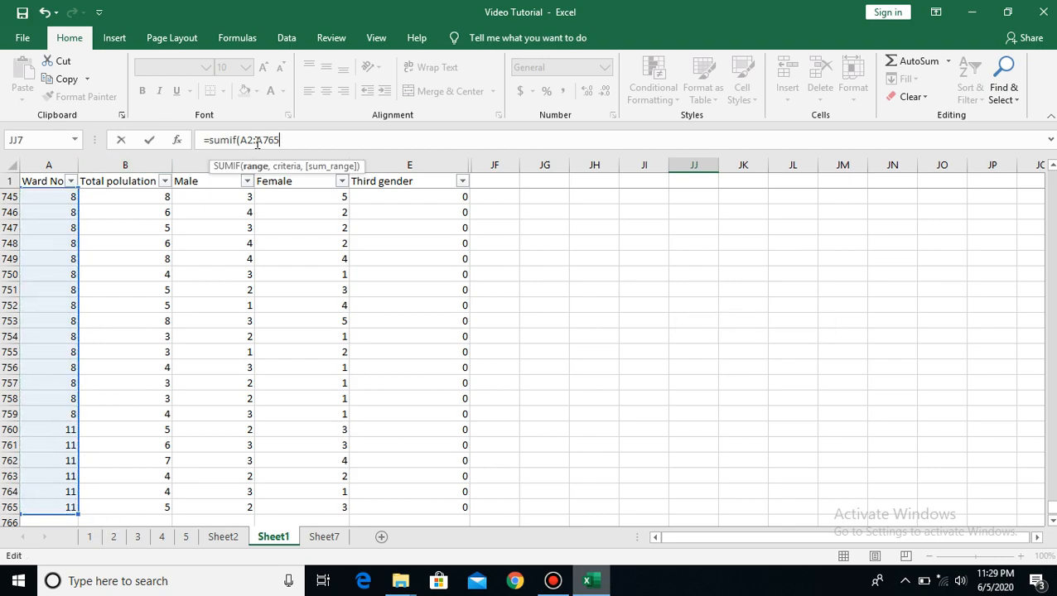
{"action": "left_click", "coordinate": [241, 140], "text": "shift"}
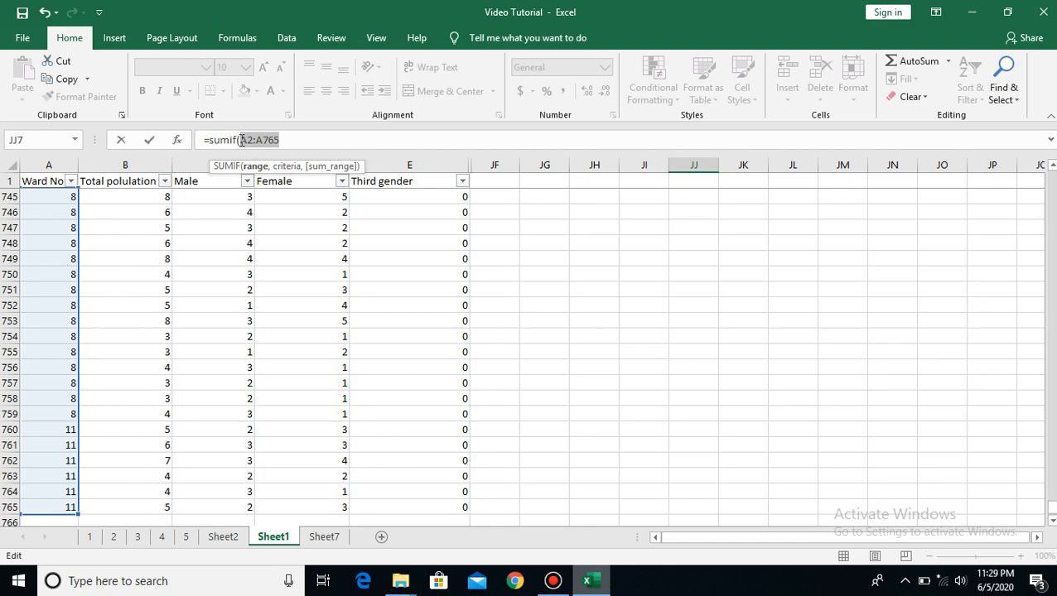
{"action": "key", "text": "F4"}
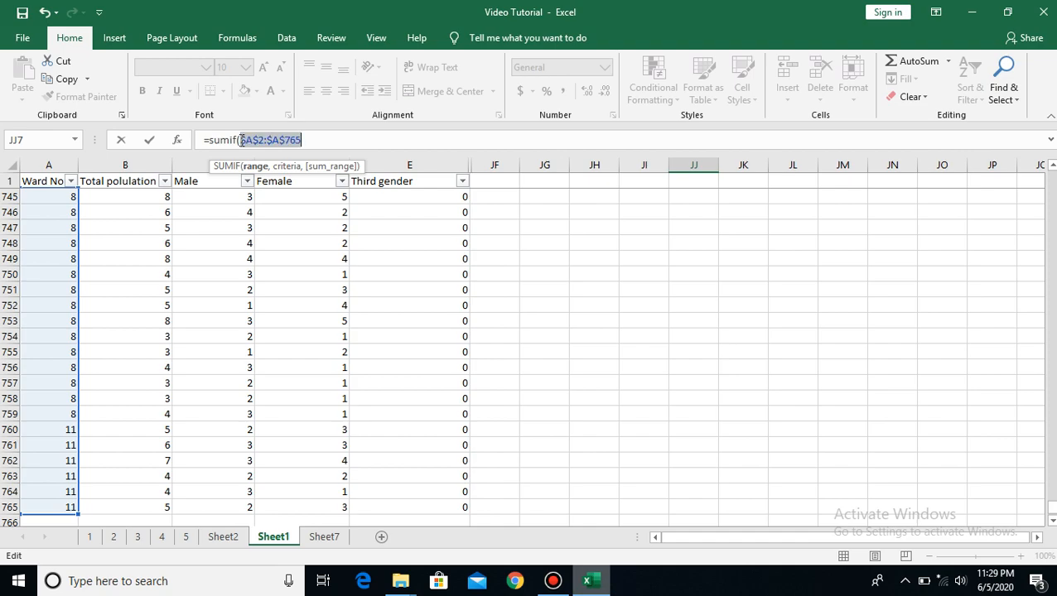
{"action": "left_click", "coordinate": [317, 133]}
{"action": "type", "text": ","}
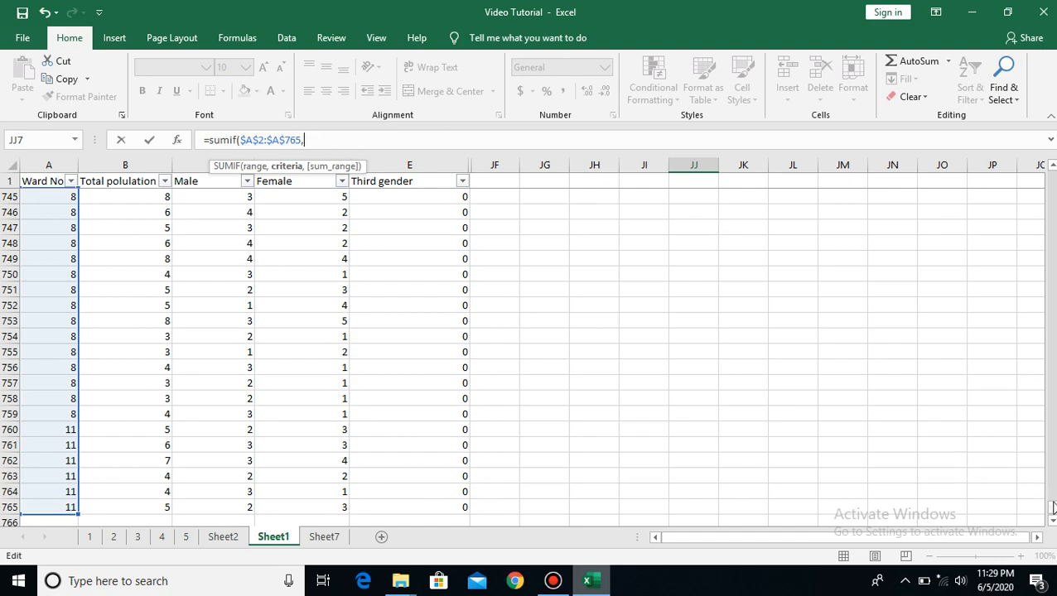
Complete the JJ7 SUMIF formula with JG7 as the criteria and the Female range $D$2:$D$765 as the absolute sum range
{"action": "left_click_drag", "start_coordinate": [1052, 509], "coordinate": [1052, 375]}
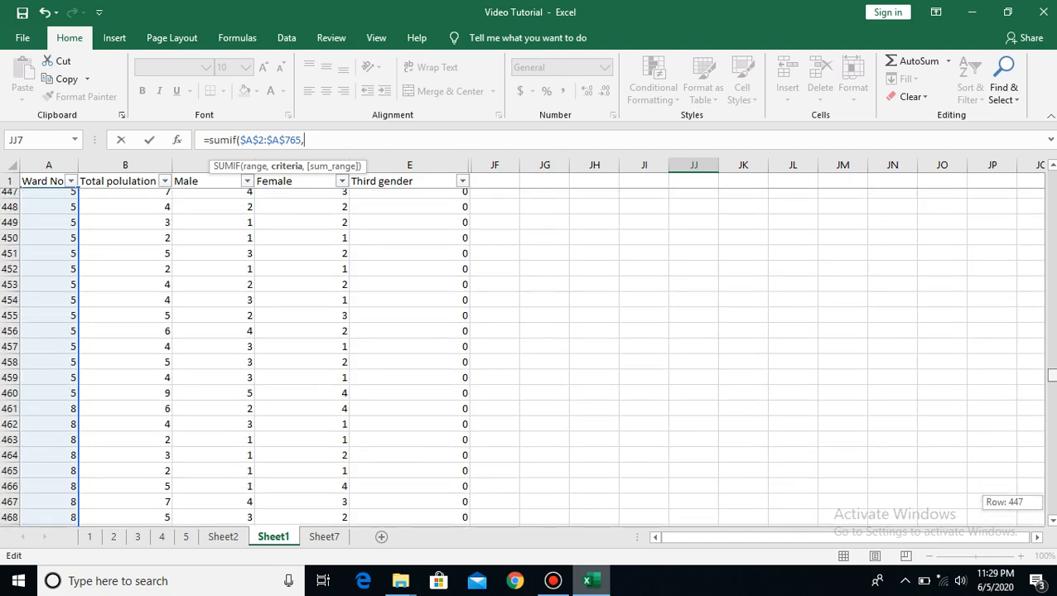
{"action": "left_click_drag", "start_coordinate": [1052, 252], "coordinate": [1052, 170]}
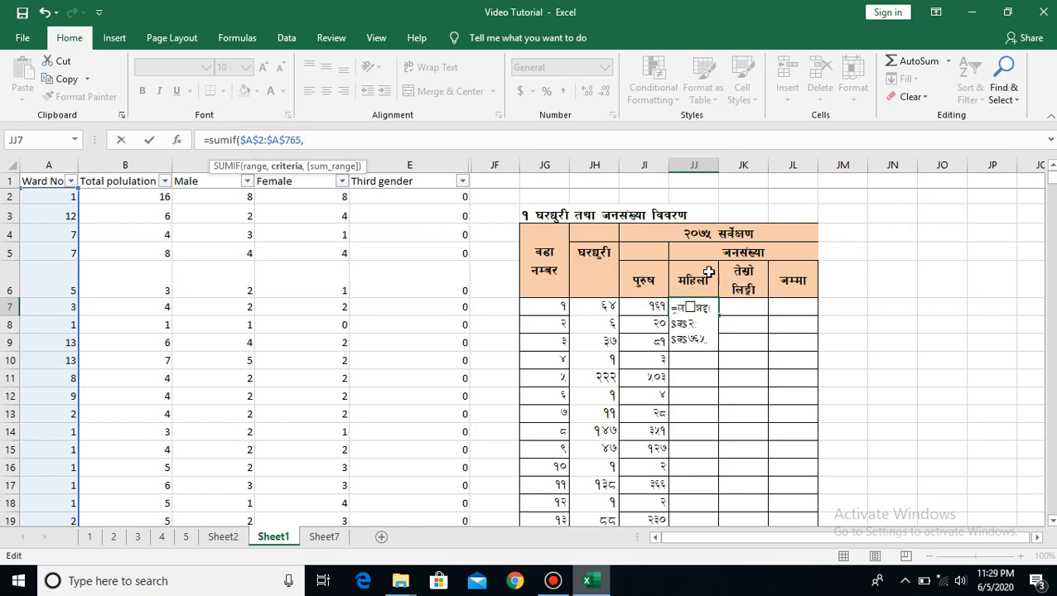
{"action": "left_click", "coordinate": [553, 308]}
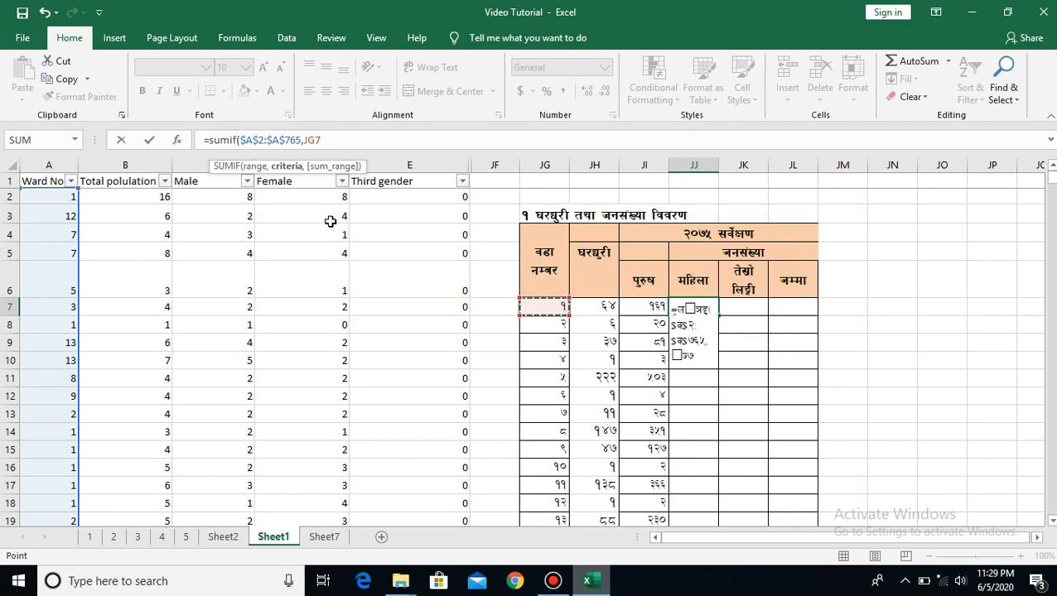
{"action": "type", "text": ","}
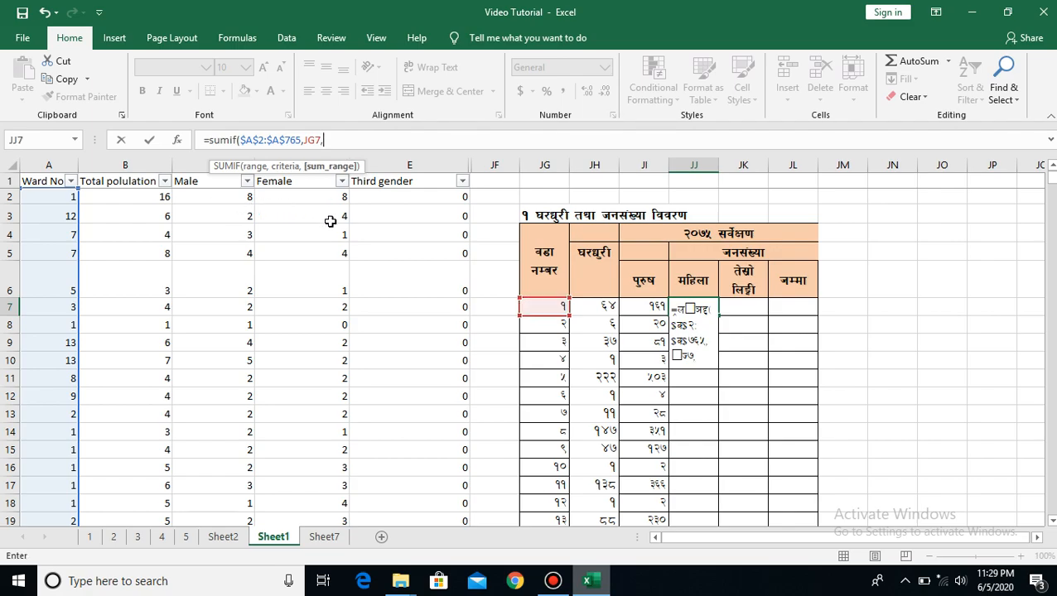
{"action": "left_click", "coordinate": [299, 193]}
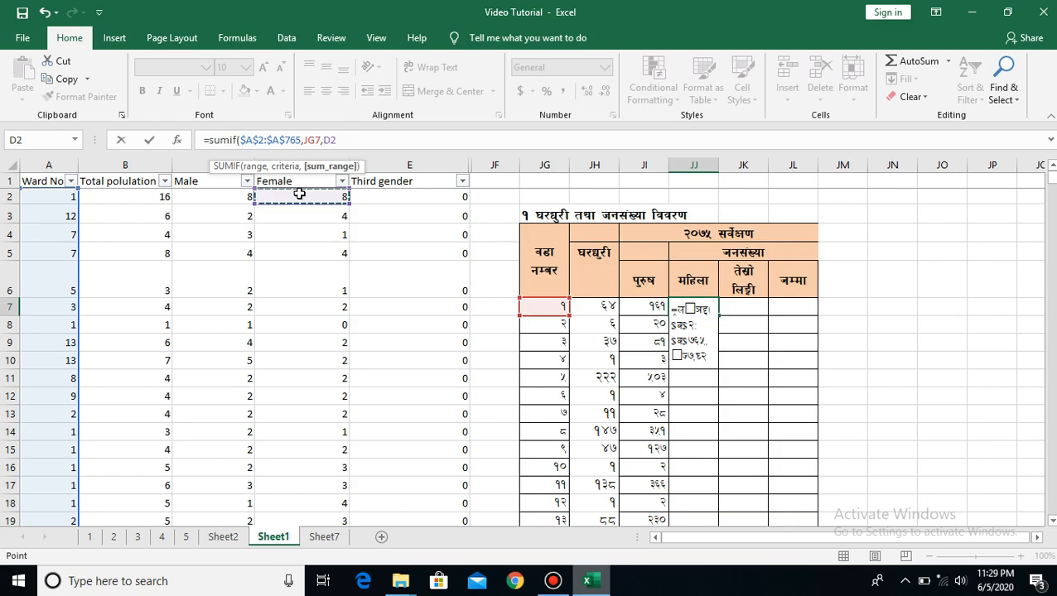
{"action": "key", "text": "ctrl+shift+Down"}
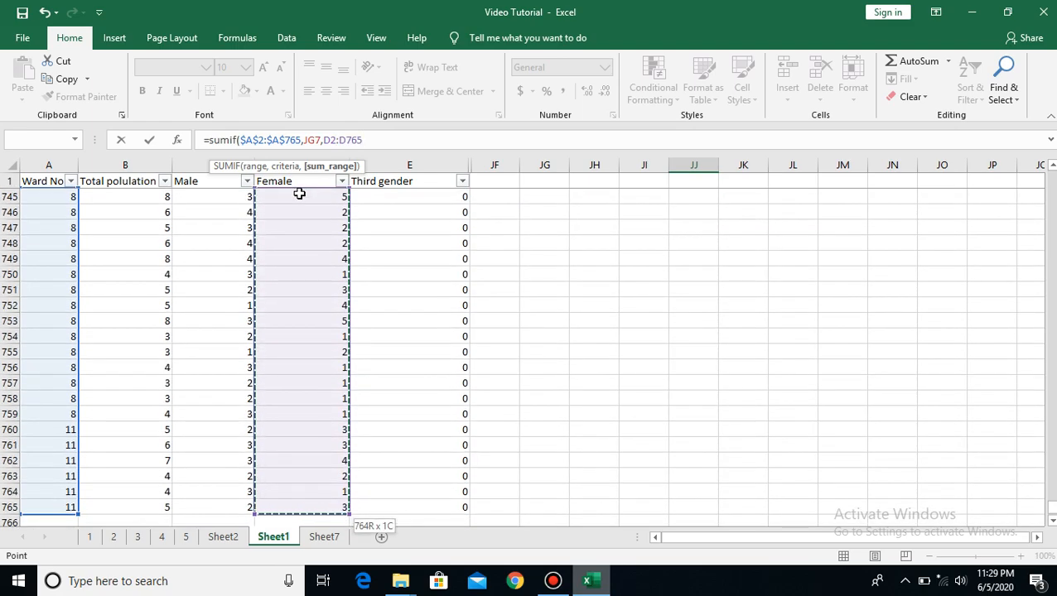
{"action": "double_click", "coordinate": [323, 141]}
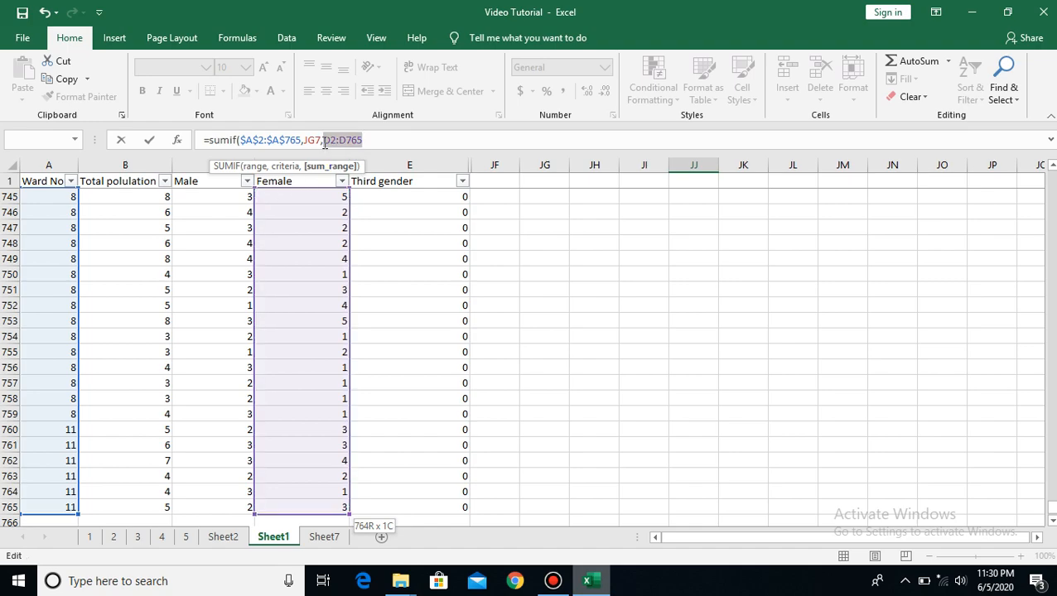
{"action": "key", "text": "F4"}
{"action": "key", "text": "Return"}
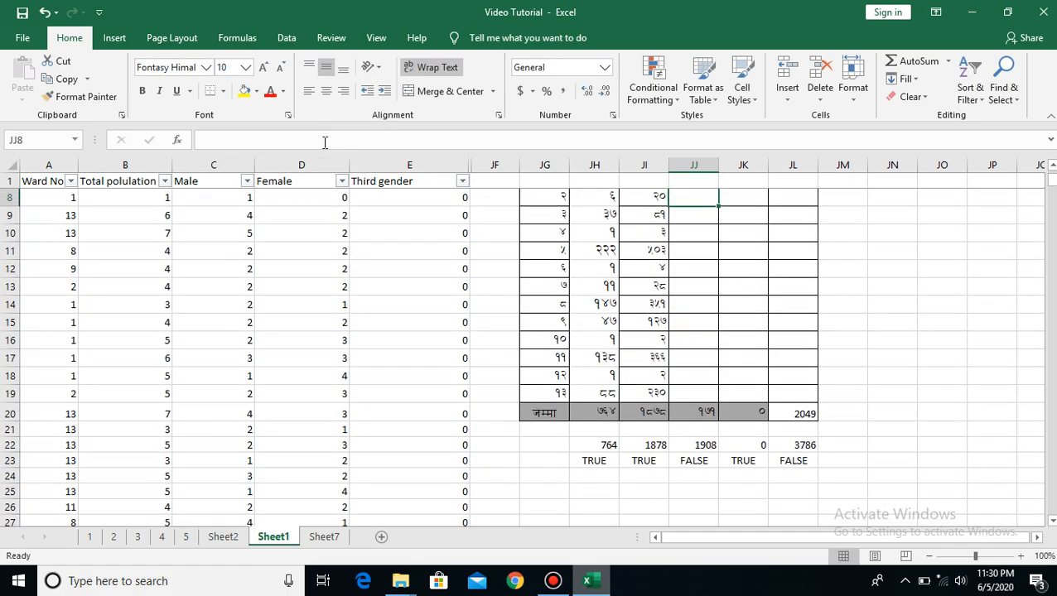
Fill the SUMIF formula from JJ7 down the female column to JJ19 and check the column total against row 22
{"action": "left_click", "coordinate": [757, 373]}
{"action": "key", "text": "Up"}
{"action": "key", "text": "Up"}
{"action": "key", "text": "Up"}
{"action": "key", "text": "Up"}
{"action": "key", "text": "Up"}
{"action": "key", "text": "Up"}
{"action": "key", "text": "Up"}
{"action": "key", "text": "Up"}
{"action": "key", "text": "Up"}
{"action": "key", "text": "Up"}
{"action": "key", "text": "Up"}
{"action": "key", "text": "Up"}
{"action": "key", "text": "Up"}
{"action": "key", "text": "Up"}
{"action": "key", "text": "Up"}
{"action": "key", "text": "Up"}
{"action": "key", "text": "Up"}
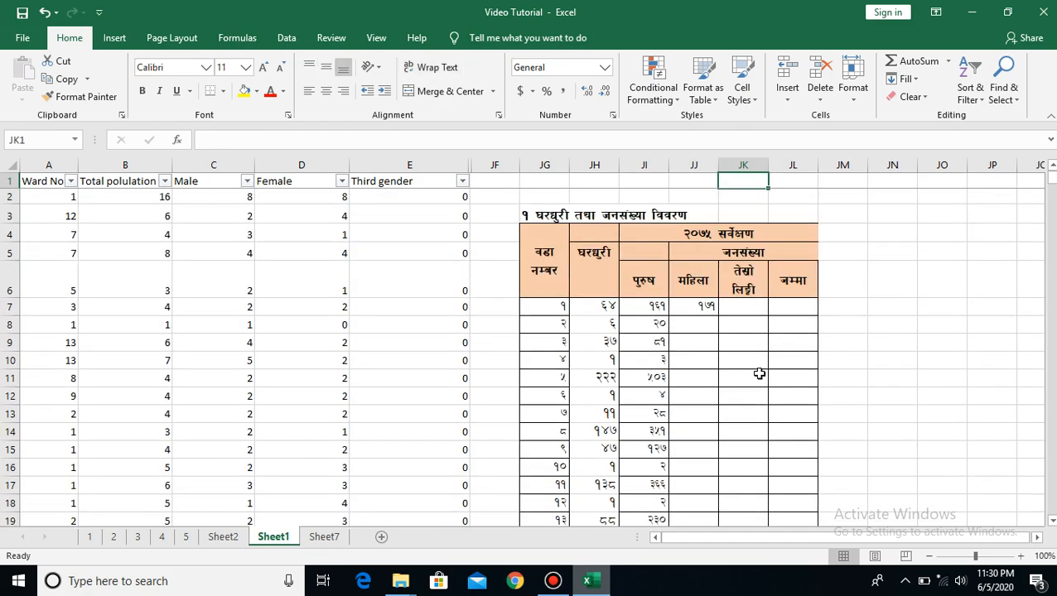
{"action": "left_click", "coordinate": [698, 306]}
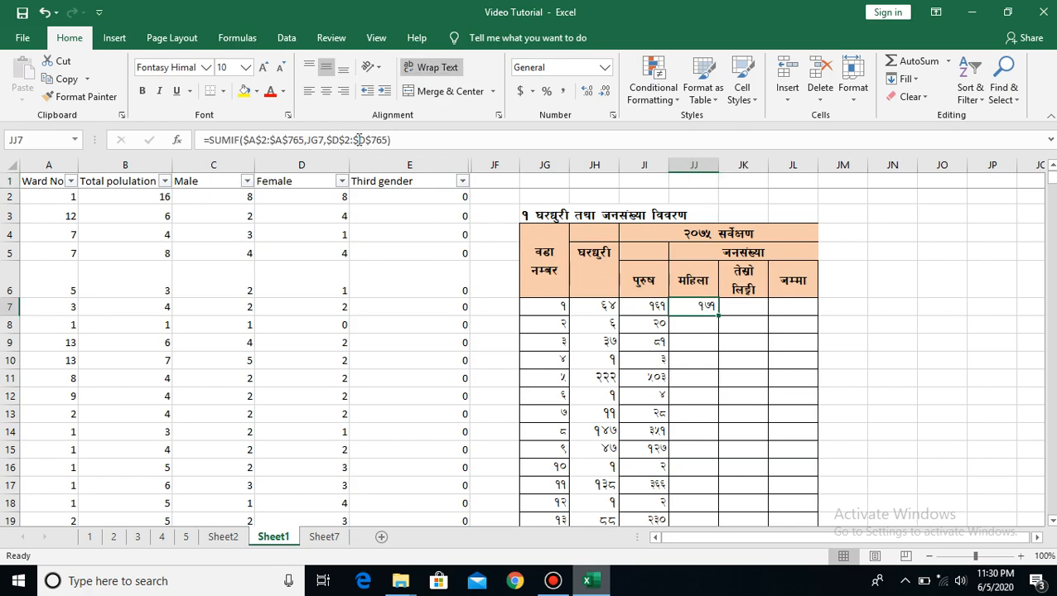
{"action": "double_click", "coordinate": [720, 318]}
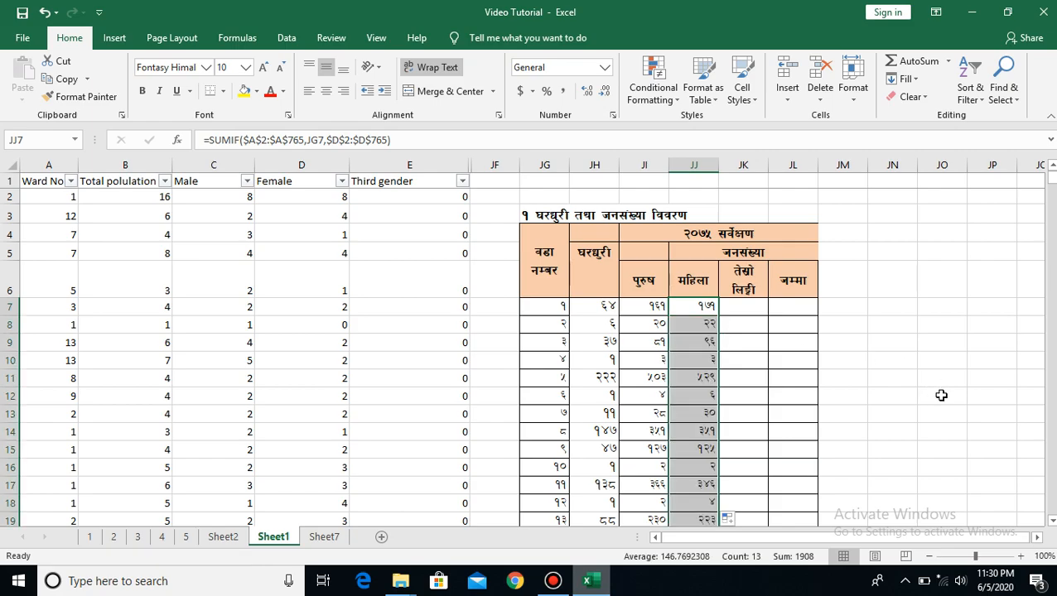
{"action": "key", "text": "Down"}
{"action": "key", "text": "Down"}
{"action": "key", "text": "Down"}
{"action": "key", "text": "Down"}
{"action": "key", "text": "Down"}
{"action": "key", "text": "Down"}
{"action": "key", "text": "Down"}
{"action": "key", "text": "Down"}
{"action": "key", "text": "Down"}
{"action": "key", "text": "Down"}
{"action": "key", "text": "Down"}
{"action": "key", "text": "Down"}
{"action": "key", "text": "Down"}
{"action": "key", "text": "Down"}
{"action": "key", "text": "Down"}
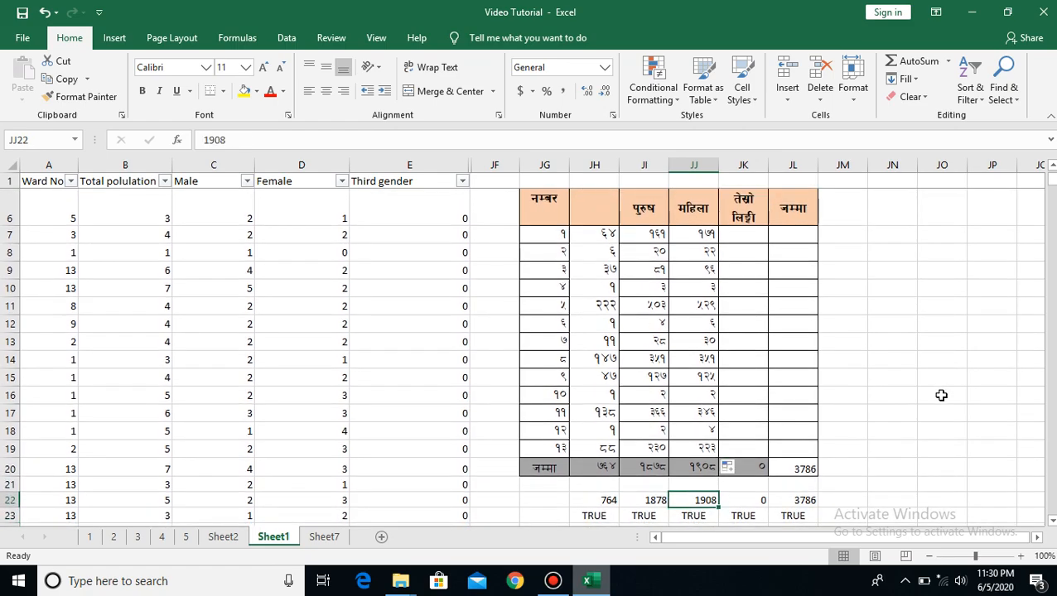
Start a SUMIF formula in JK7 of the third gender column with the Ward No range as the absolute reference $A$2:$A$765
{"action": "key", "text": "Up"}
{"action": "key", "text": "Up"}
{"action": "key", "text": "Up"}
{"action": "key", "text": "Up"}
{"action": "key", "text": "Up"}
{"action": "key", "text": "Up"}
{"action": "key", "text": "Up"}
{"action": "key", "text": "Up"}
{"action": "key", "text": "Up"}
{"action": "key", "text": "Up"}
{"action": "key", "text": "Up"}
{"action": "key", "text": "Up"}
{"action": "key", "text": "Up"}
{"action": "key", "text": "Up"}
{"action": "key", "text": "Up"}
{"action": "key", "text": "Up"}
{"action": "key", "text": "Up"}
{"action": "key", "text": "Up"}
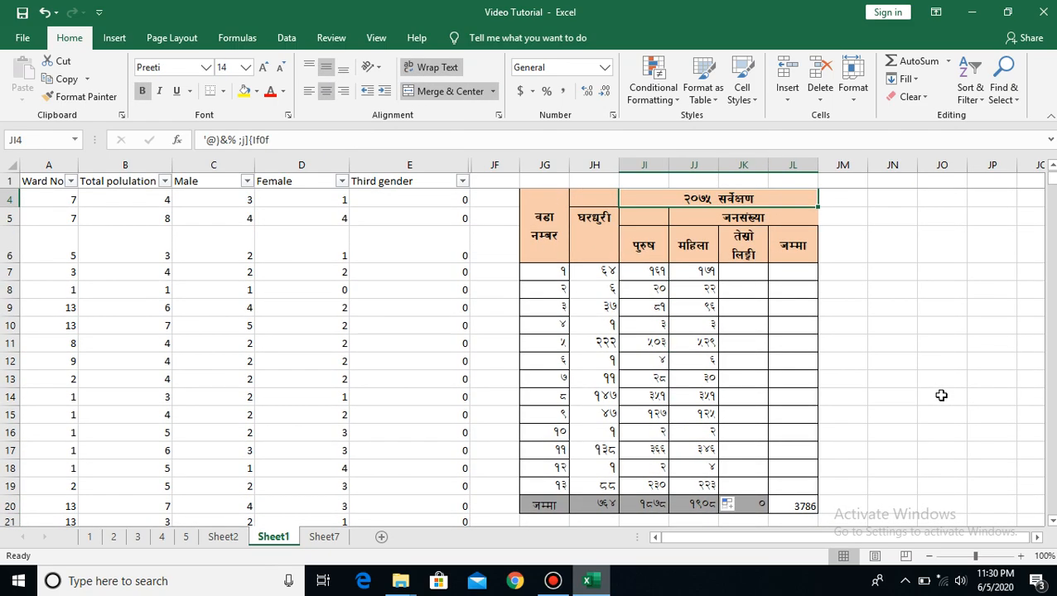
{"action": "left_click", "coordinate": [741, 274]}
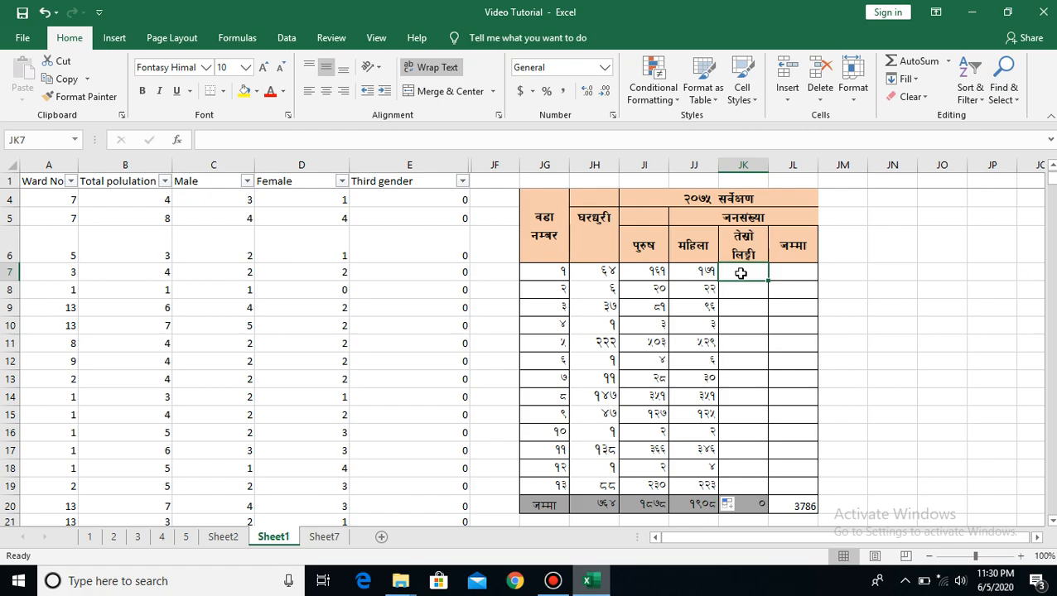
{"action": "type", "text": "=sum"}
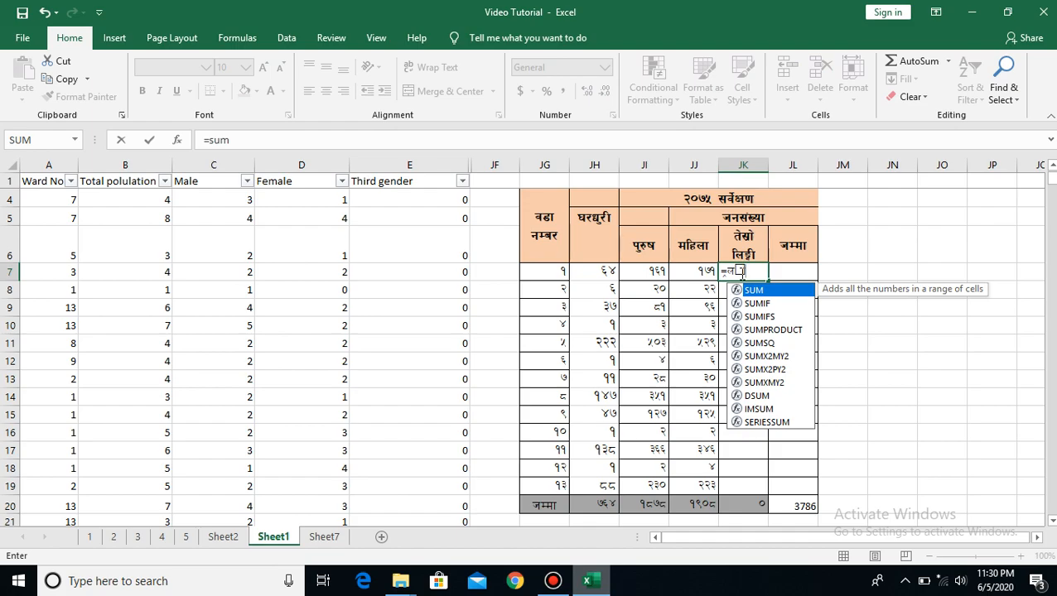
{"action": "type", "text": "if"}
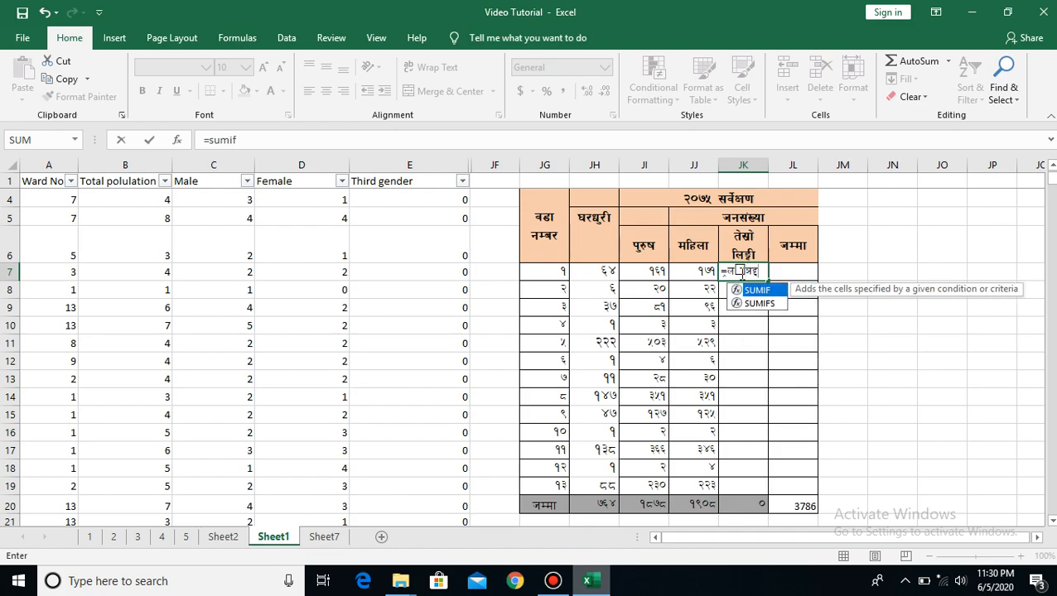
{"action": "type", "text": "("}
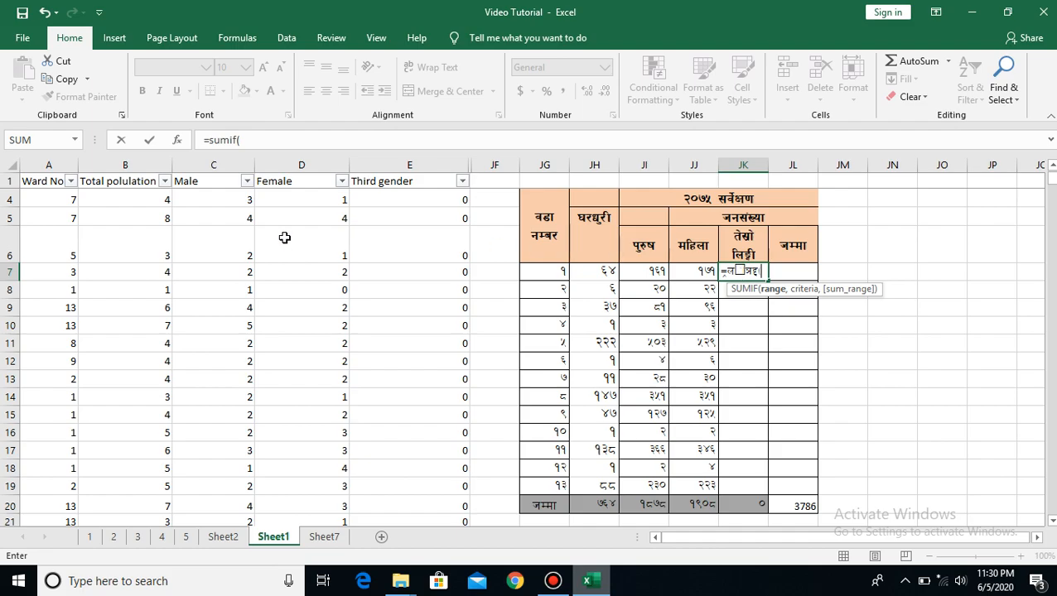
{"action": "left_click", "coordinate": [51, 201]}
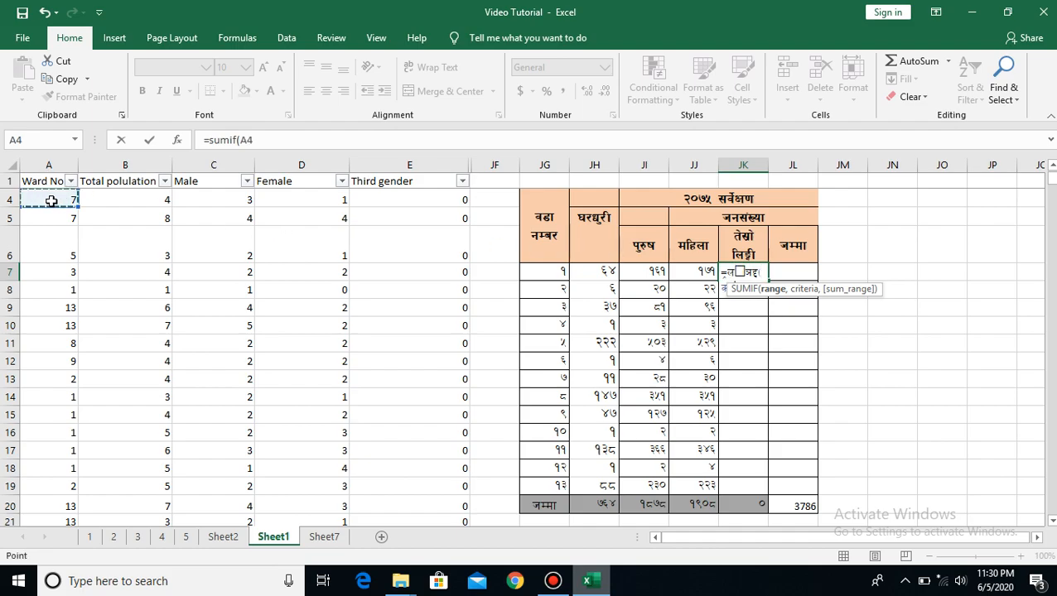
{"action": "key", "text": "Up"}
{"action": "key", "text": "Up"}
{"action": "key", "text": "Up"}
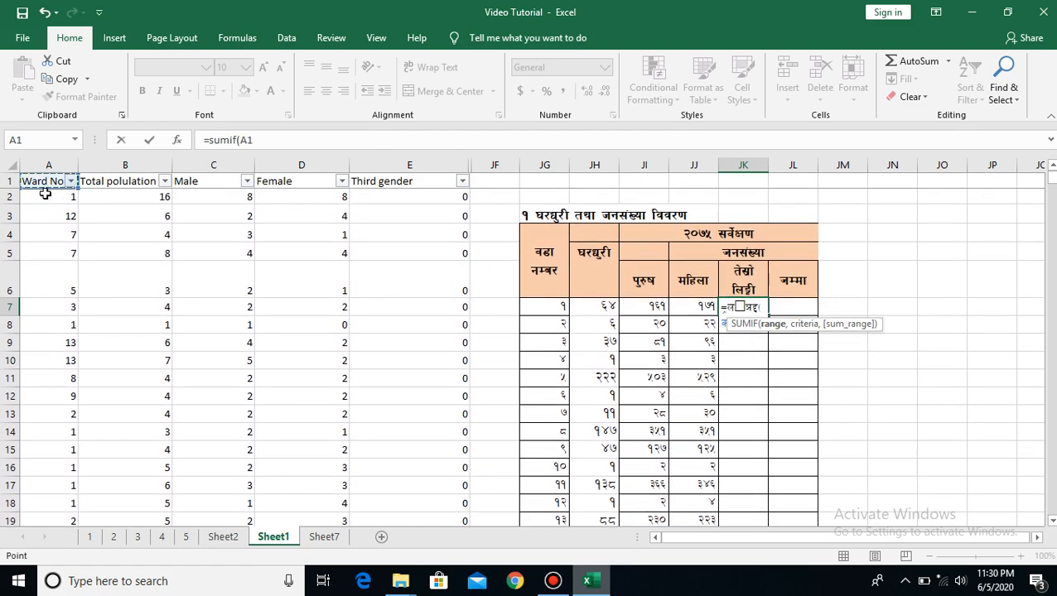
{"action": "left_click", "coordinate": [47, 198]}
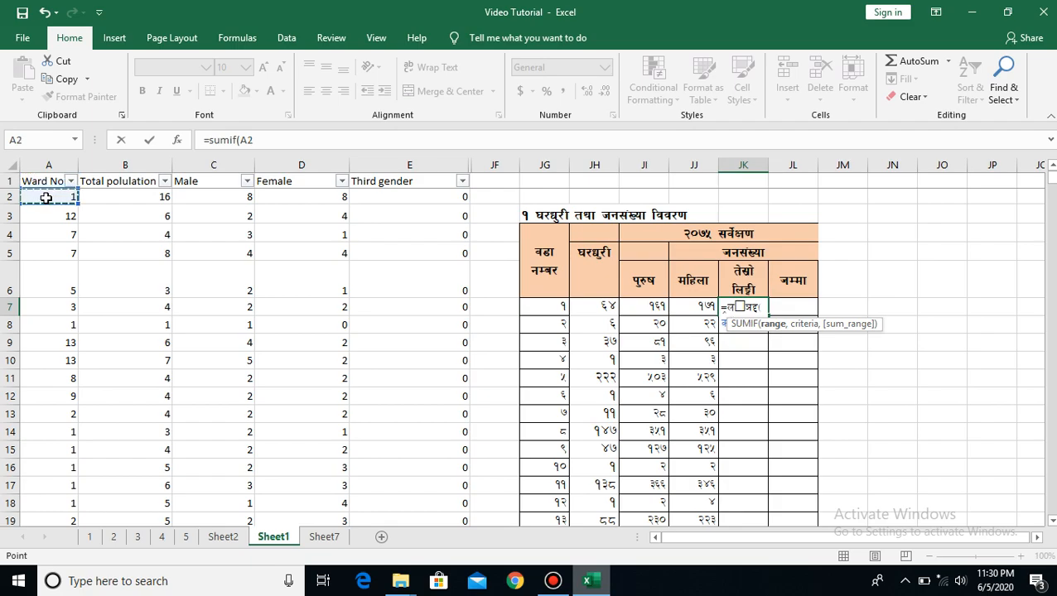
{"action": "key", "text": "ctrl+shift+Down"}
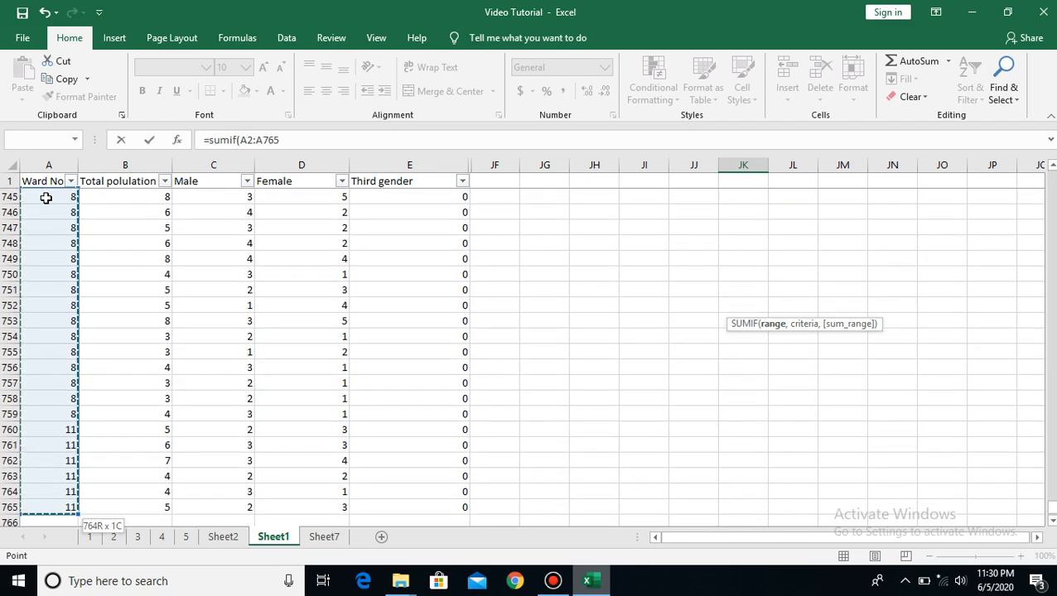
{"action": "left_click", "coordinate": [281, 139]}
{"action": "left_click_drag", "start_coordinate": [281, 139], "coordinate": [242, 141]}
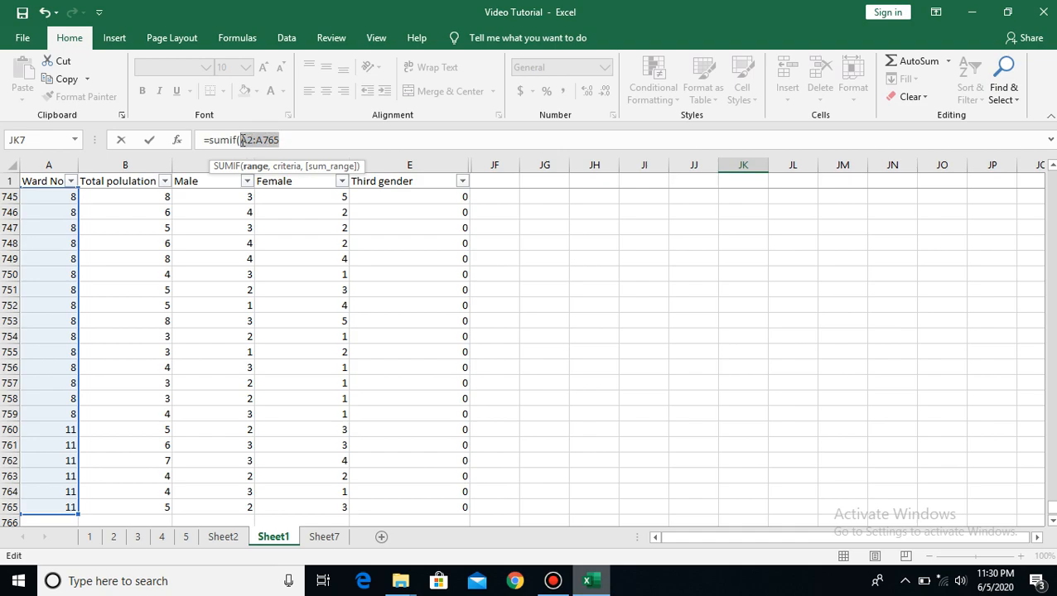
{"action": "key", "text": "F4"}
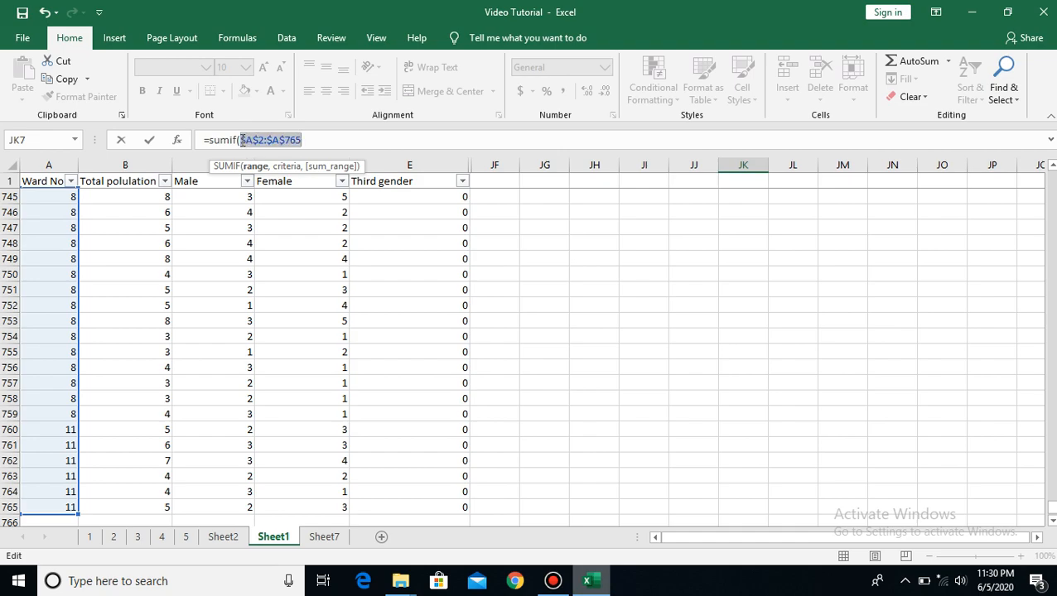
{"action": "left_click", "coordinate": [313, 142]}
{"action": "type", "text": ","}
Complete the JK7 SUMIF formula with JG7 as the criteria and the Third gender range $E$2:$E$765 as the absolute sum range
{"action": "left_click_drag", "start_coordinate": [1050, 506], "coordinate": [1050, 174]}
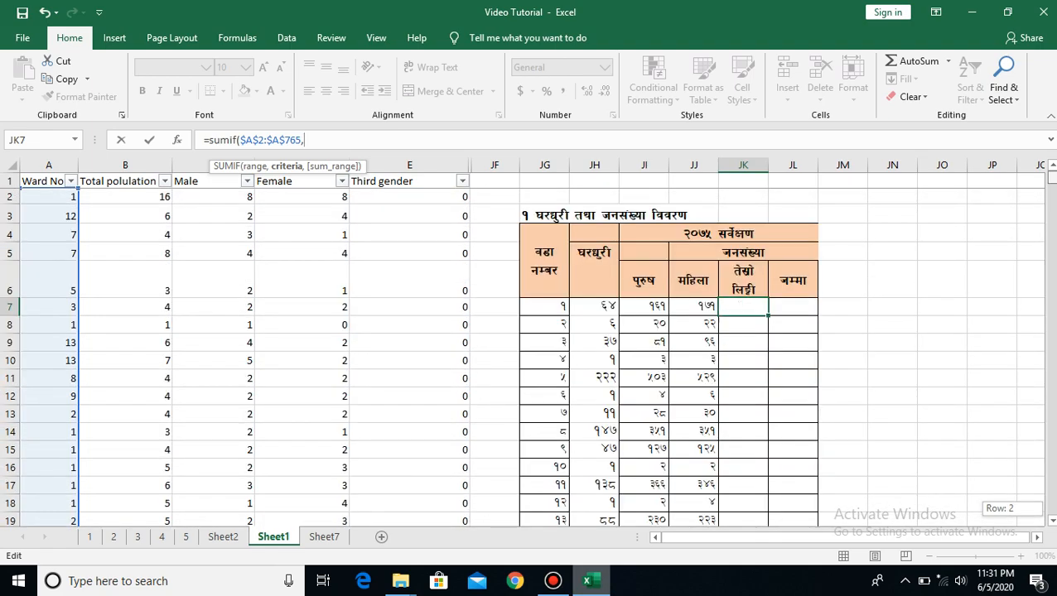
{"action": "left_click", "coordinate": [543, 306]}
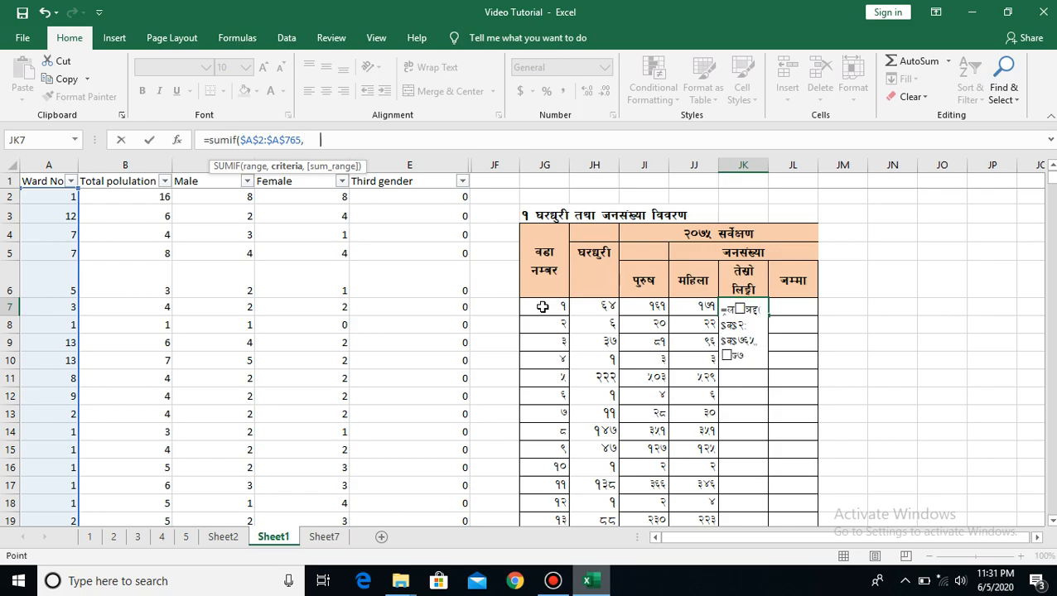
{"action": "left_click", "coordinate": [542, 307]}
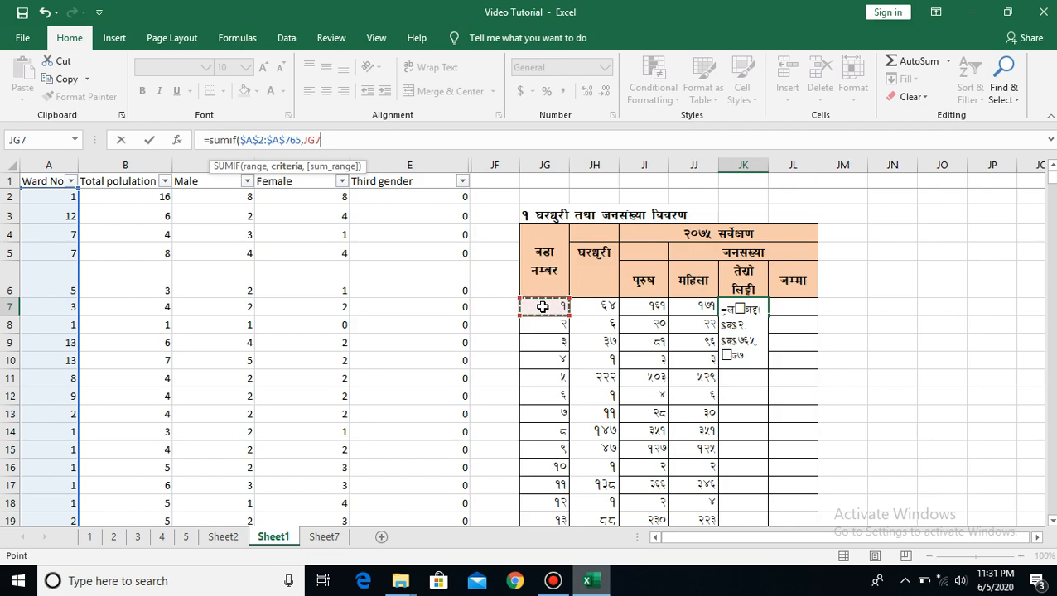
{"action": "type", "text": ","}
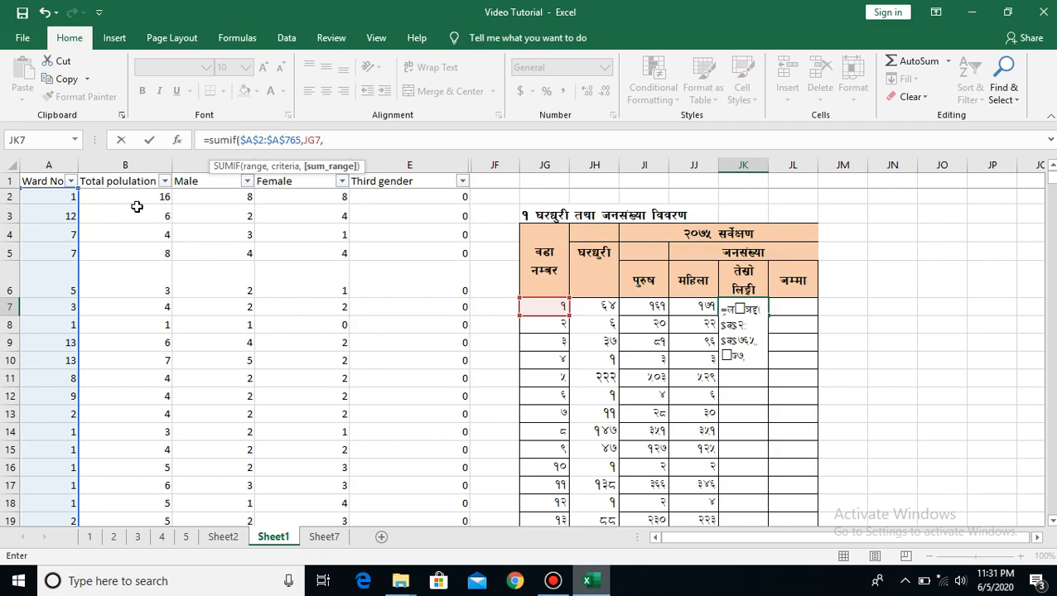
{"action": "left_click", "coordinate": [297, 204]}
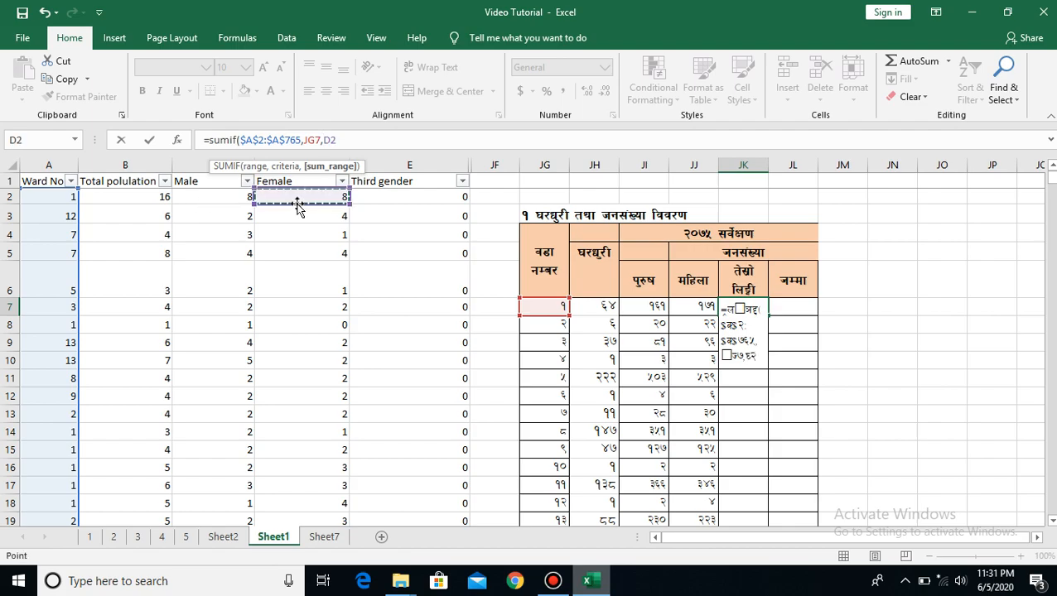
{"action": "left_click", "coordinate": [380, 195]}
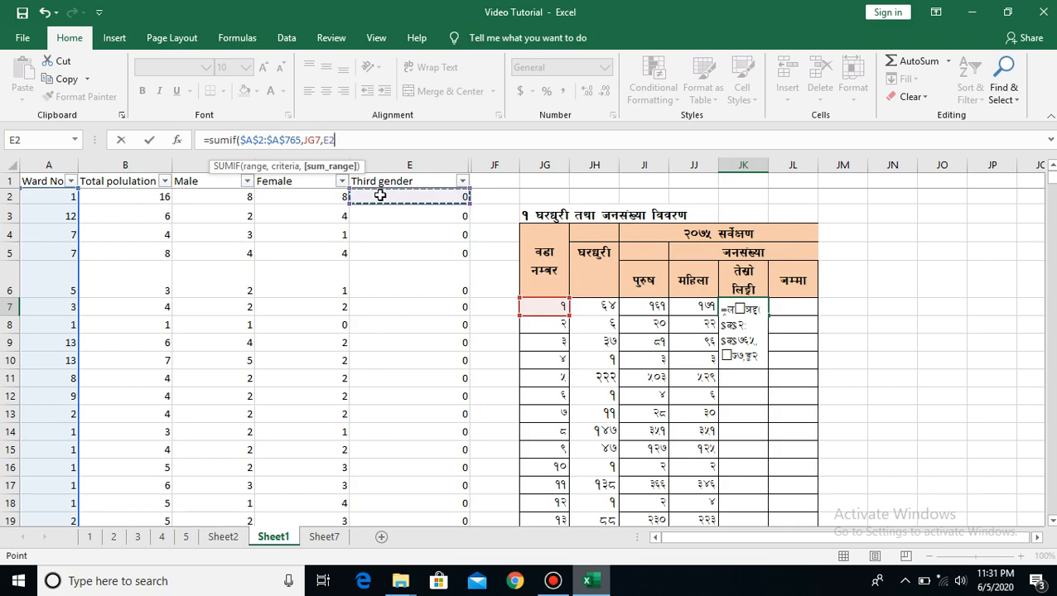
{"action": "key", "text": "ctrl+shift+Down"}
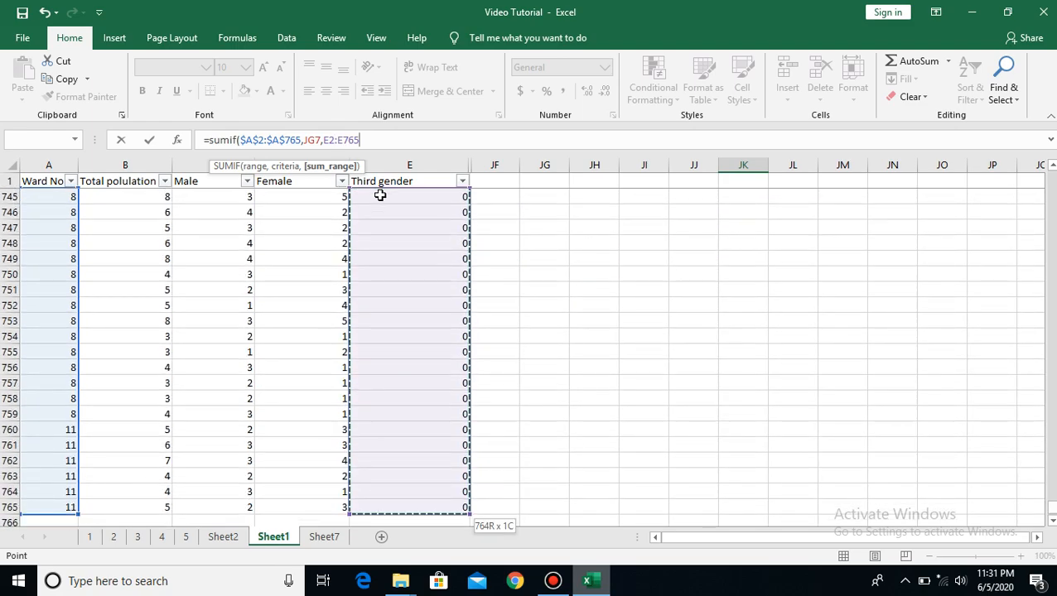
{"action": "double_click", "coordinate": [326, 140]}
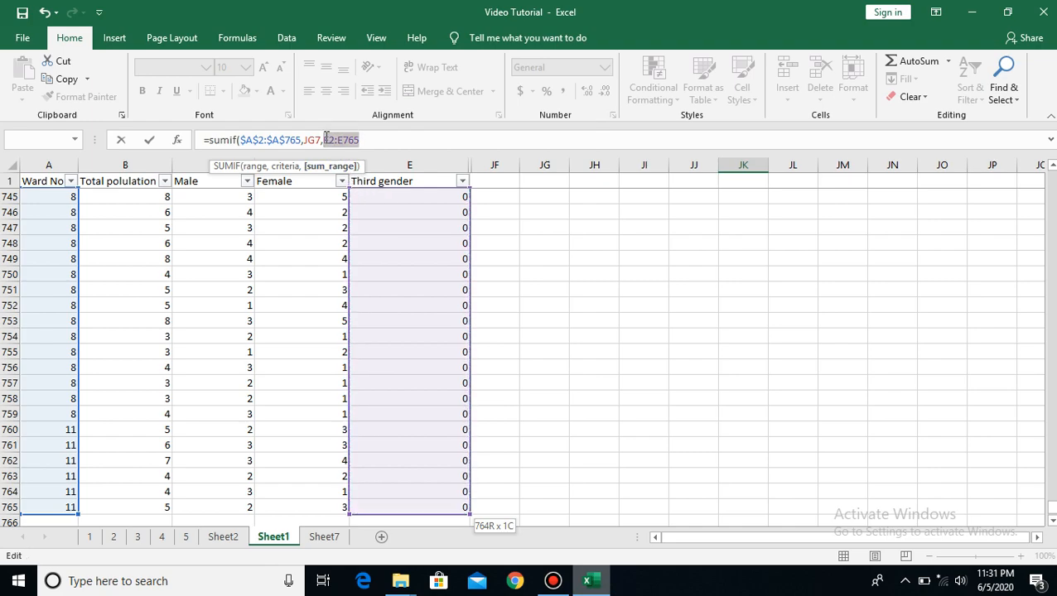
{"action": "key", "text": "F4"}
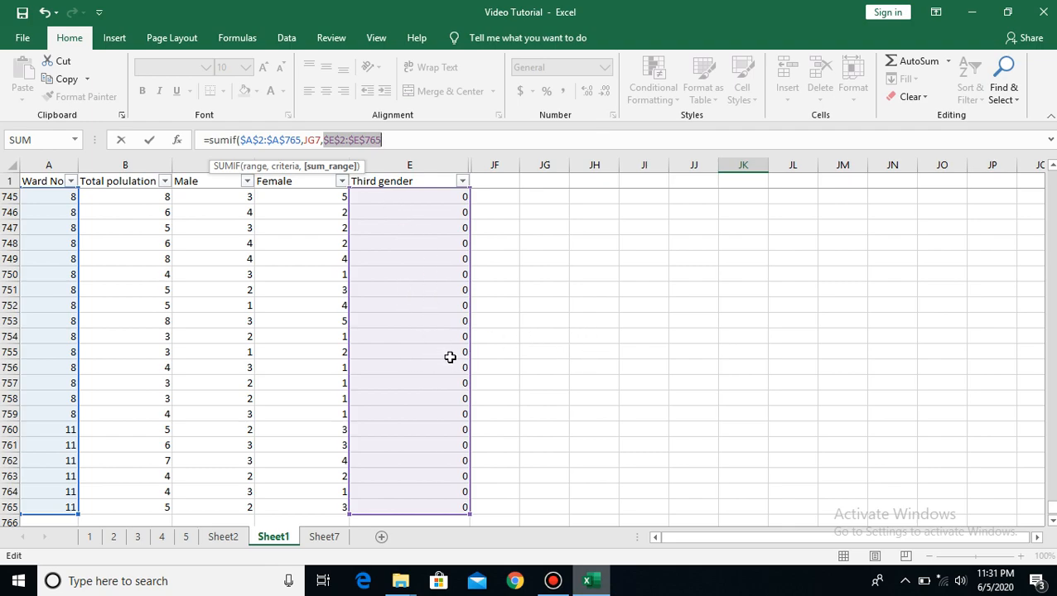
{"action": "key", "text": "Return"}
Fill the SUMIF formula from JK7 down the third gender column to JK19
{"action": "left_click", "coordinate": [921, 377]}
{"action": "key", "text": "Up"}
{"action": "key", "text": "Up"}
{"action": "key", "text": "Up"}
{"action": "key", "text": "Up"}
{"action": "key", "text": "Up"}
{"action": "key", "text": "Up"}
{"action": "key", "text": "Up"}
{"action": "key", "text": "Up"}
{"action": "key", "text": "Up"}
{"action": "key", "text": "Up"}
{"action": "key", "text": "Up"}
{"action": "key", "text": "Up"}
{"action": "key", "text": "Up"}
{"action": "key", "text": "Up"}
{"action": "key", "text": "Up"}
{"action": "key", "text": "Up"}
{"action": "key", "text": "Up"}
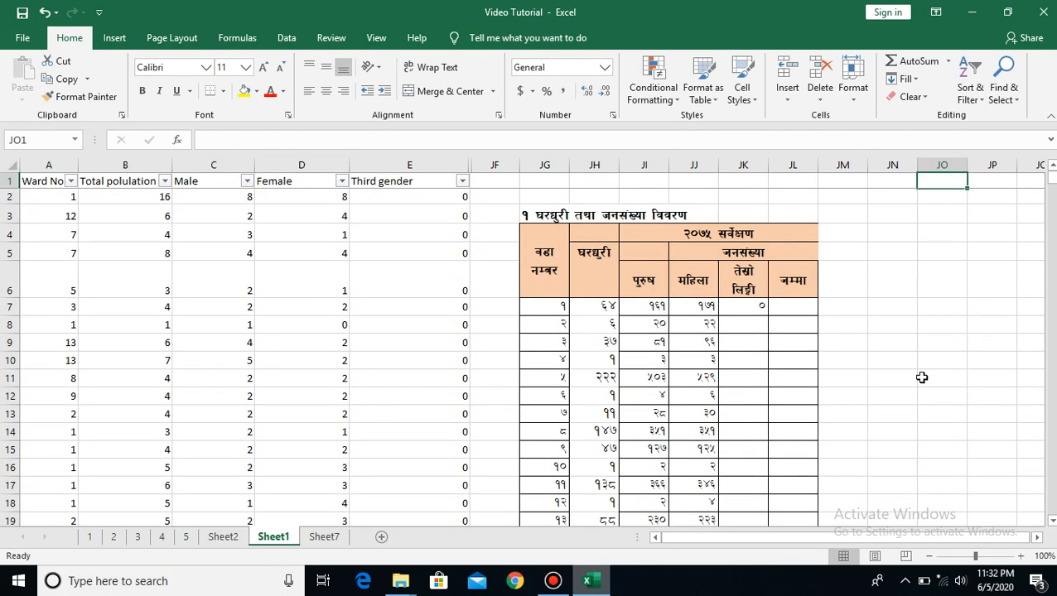
{"action": "left_click", "coordinate": [748, 306]}
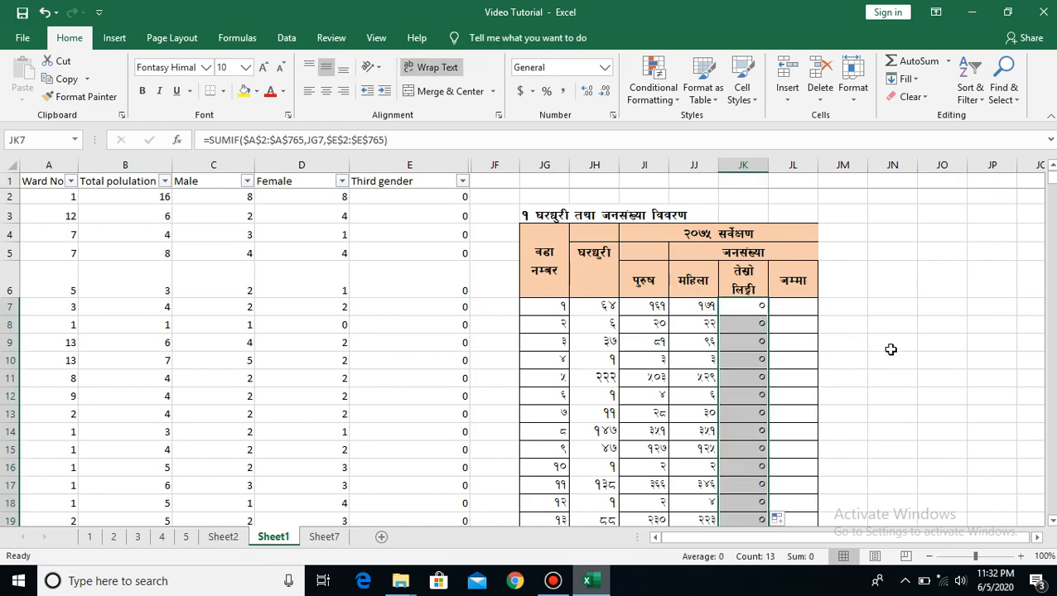
{"action": "key", "text": "Down"}
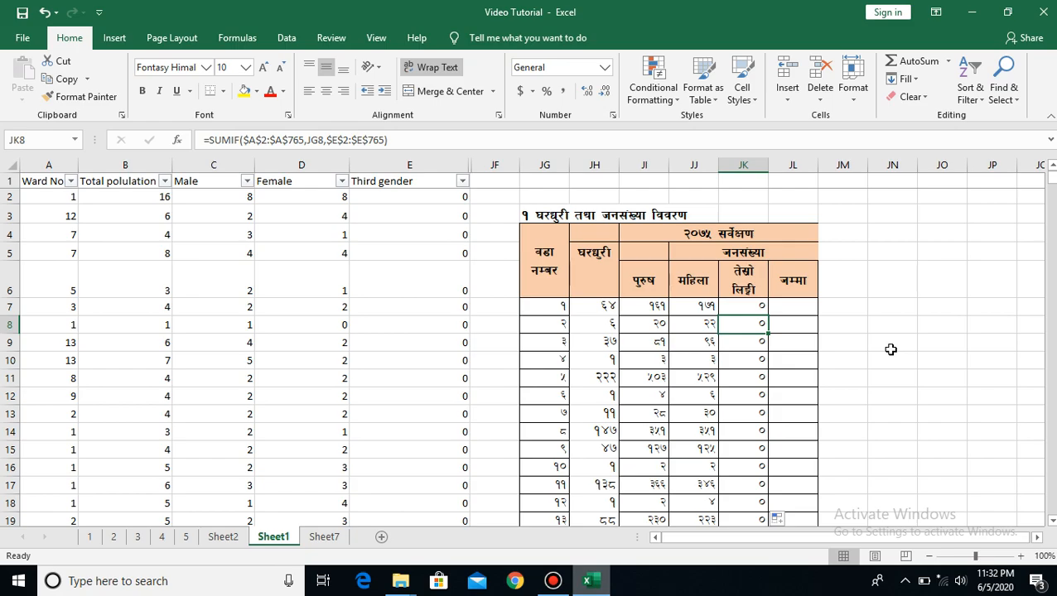
Enter a SUM formula in JL7 of the total column that adds the male, female and third gender cells JI7:JK7
{"action": "left_click", "coordinate": [792, 305]}
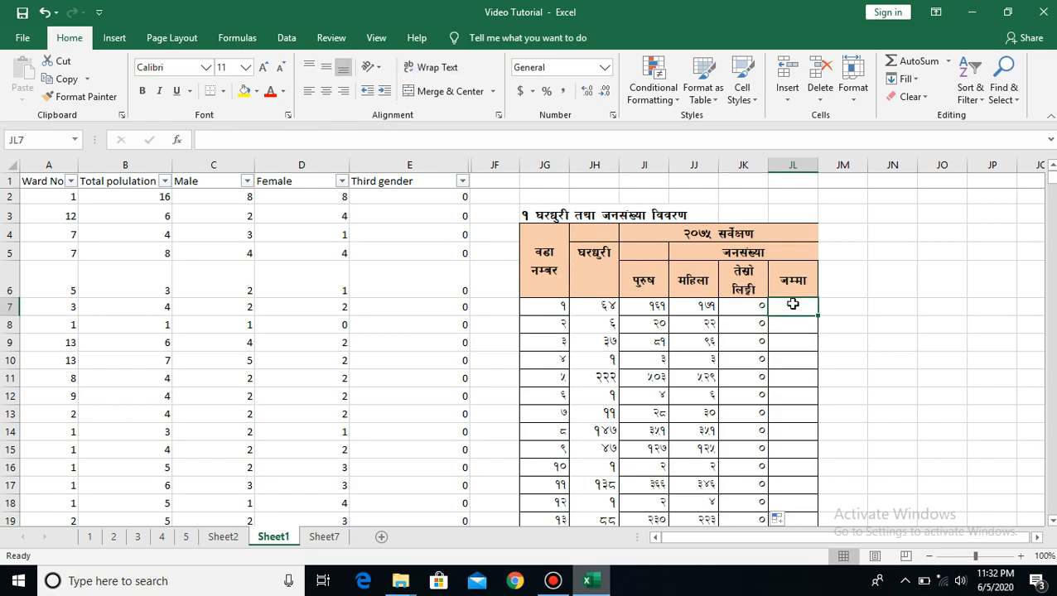
{"action": "type", "text": "="}
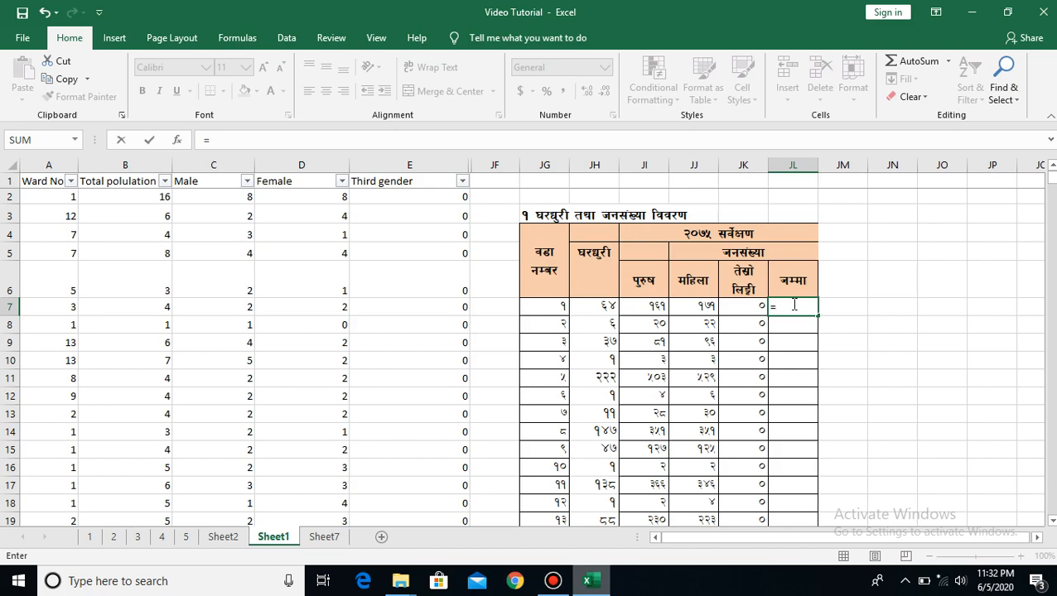
{"action": "type", "text": "sum"}
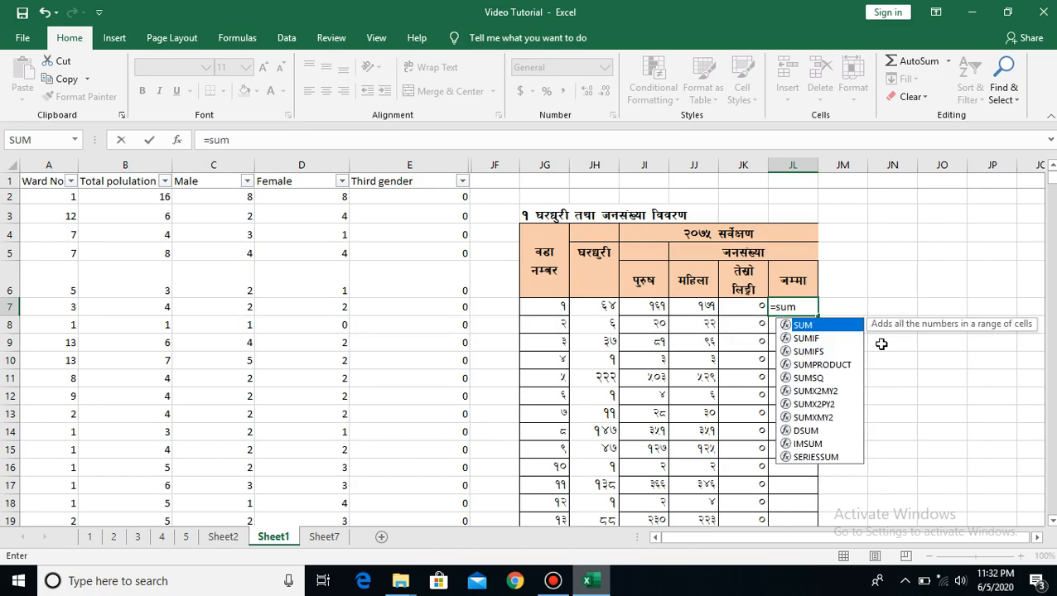
{"action": "type", "text": "9"}
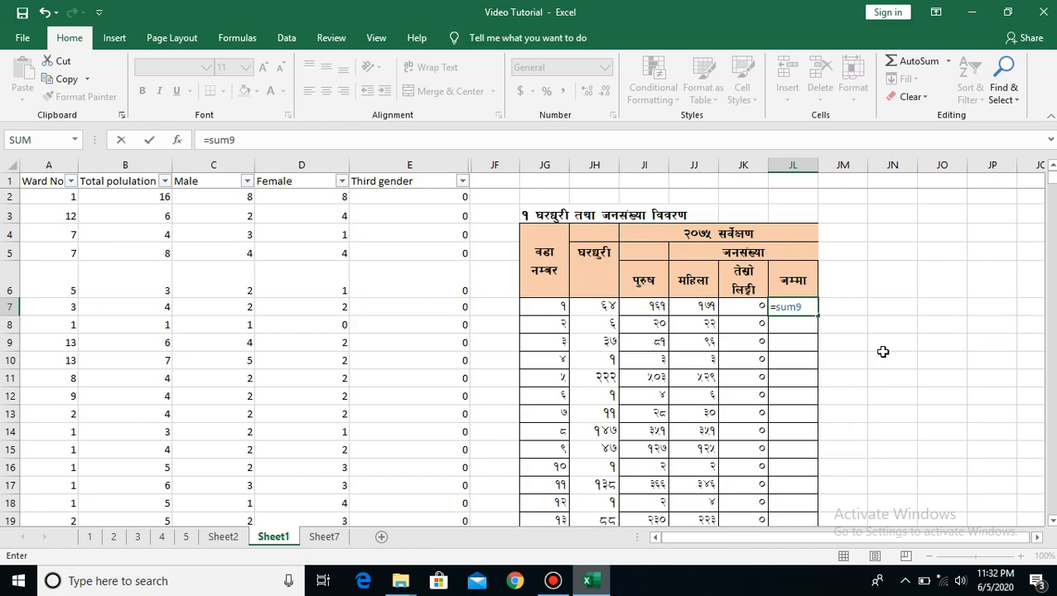
{"action": "key", "text": "BackSpace"}
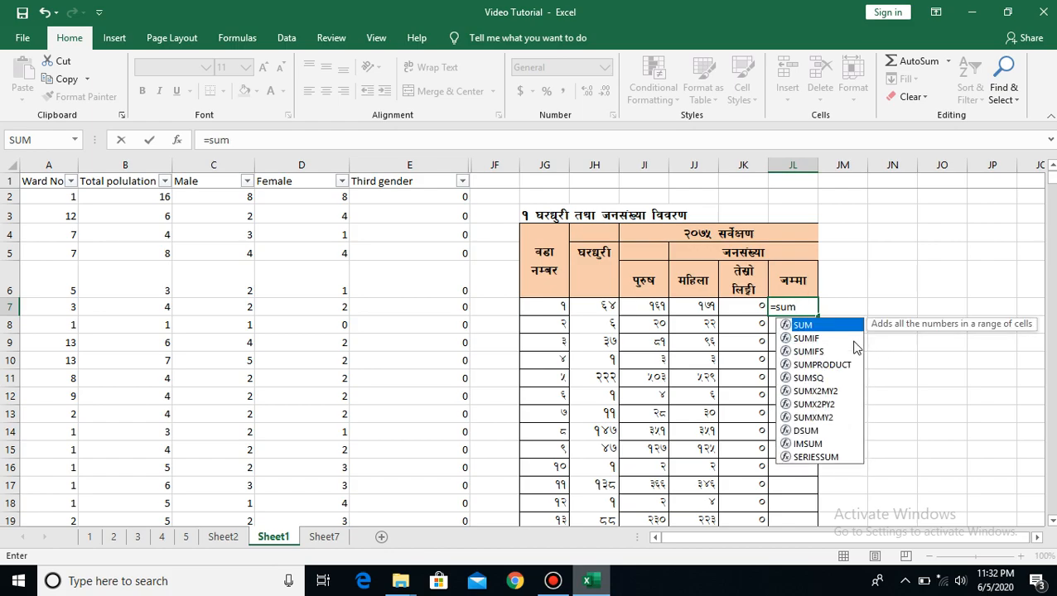
{"action": "type", "text": "("}
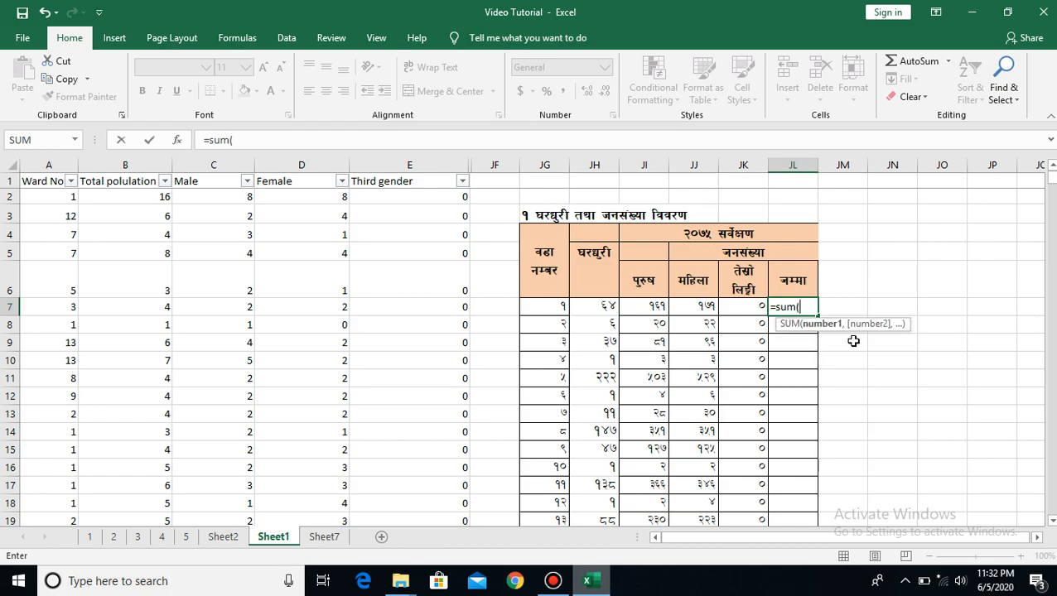
{"action": "left_click", "coordinate": [643, 307]}
{"action": "key", "text": "shift+Right"}
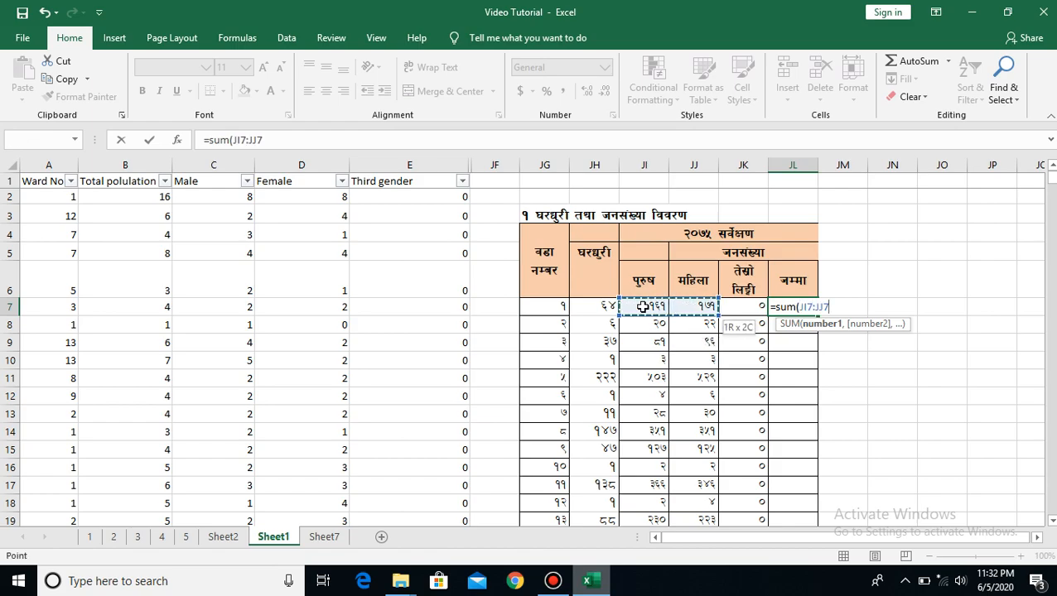
{"action": "key", "text": "shift+Right"}
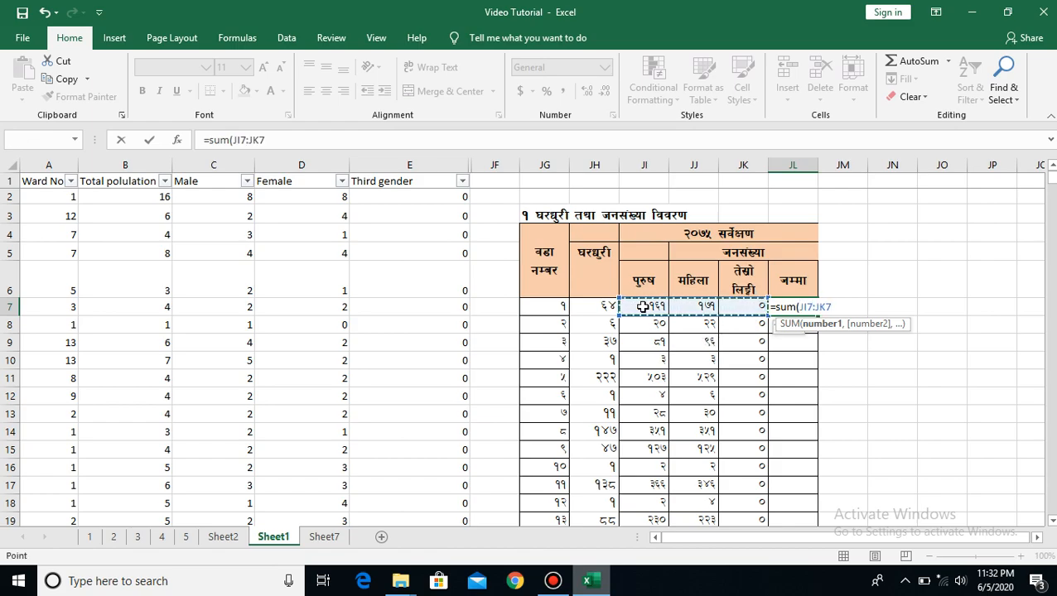
{"action": "key", "text": "Return"}
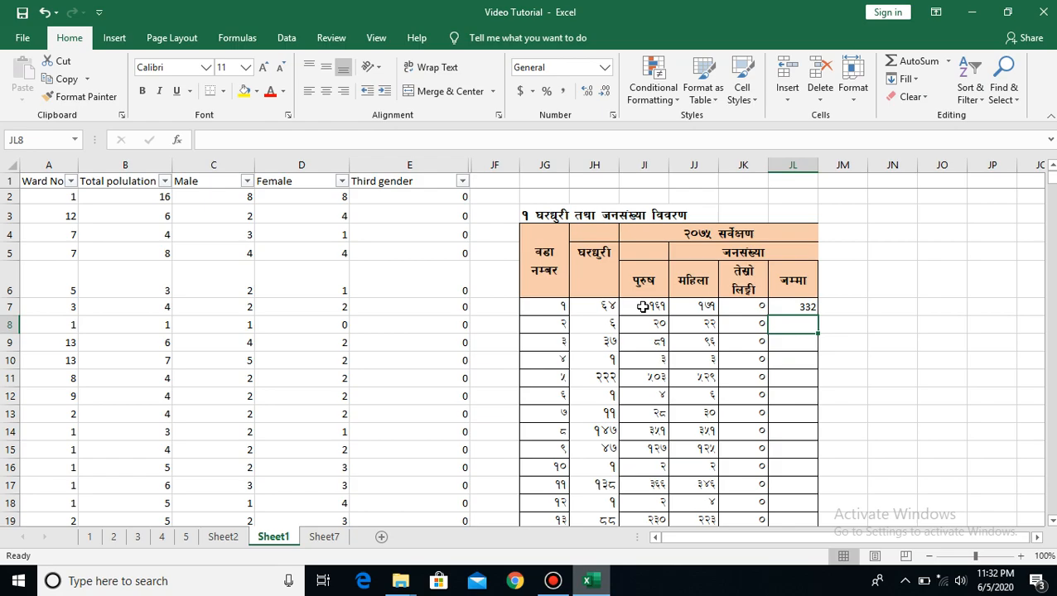
Fill the SUM formula from JL7 down the total column to JL20 and check the column total against row 22
{"action": "left_click", "coordinate": [793, 305]}
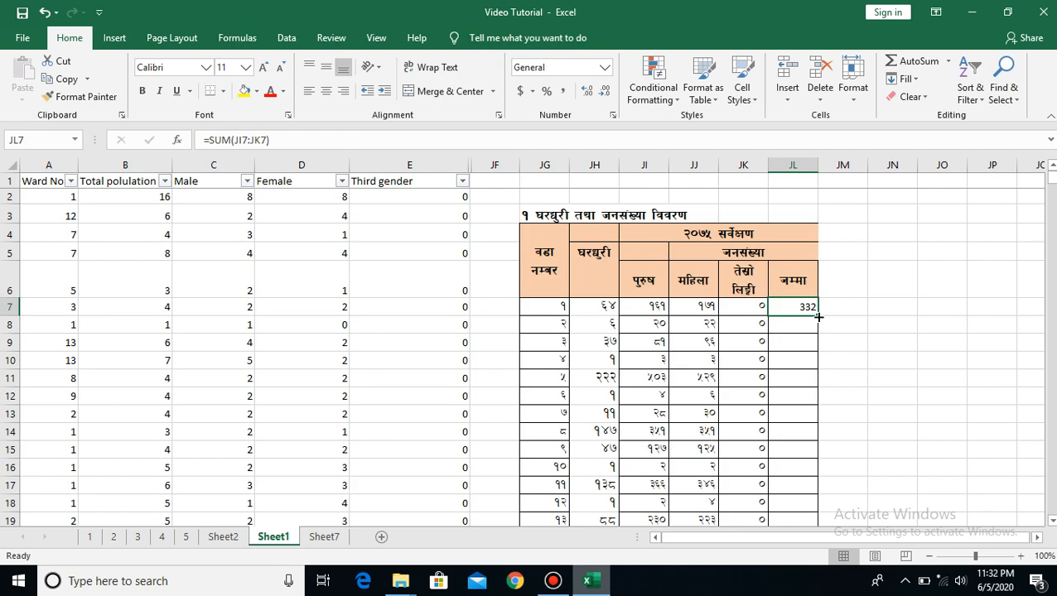
{"action": "double_click", "coordinate": [819, 316]}
{"action": "left_click", "coordinate": [902, 337]}
{"action": "key", "text": "Return"}
{"action": "key", "text": "Return"}
{"action": "key", "text": "Return"}
{"action": "key", "text": "Return"}
{"action": "key", "text": "Return"}
{"action": "key", "text": "Return"}
{"action": "key", "text": "Return"}
{"action": "key", "text": "Return"}
{"action": "key", "text": "Return"}
{"action": "key", "text": "Return"}
{"action": "key", "text": "Return"}
{"action": "key", "text": "Return"}
{"action": "key", "text": "Return"}
{"action": "key", "text": "Return"}
{"action": "key", "text": "Return"}
{"action": "key", "text": "Return"}
{"action": "key", "text": "Return"}
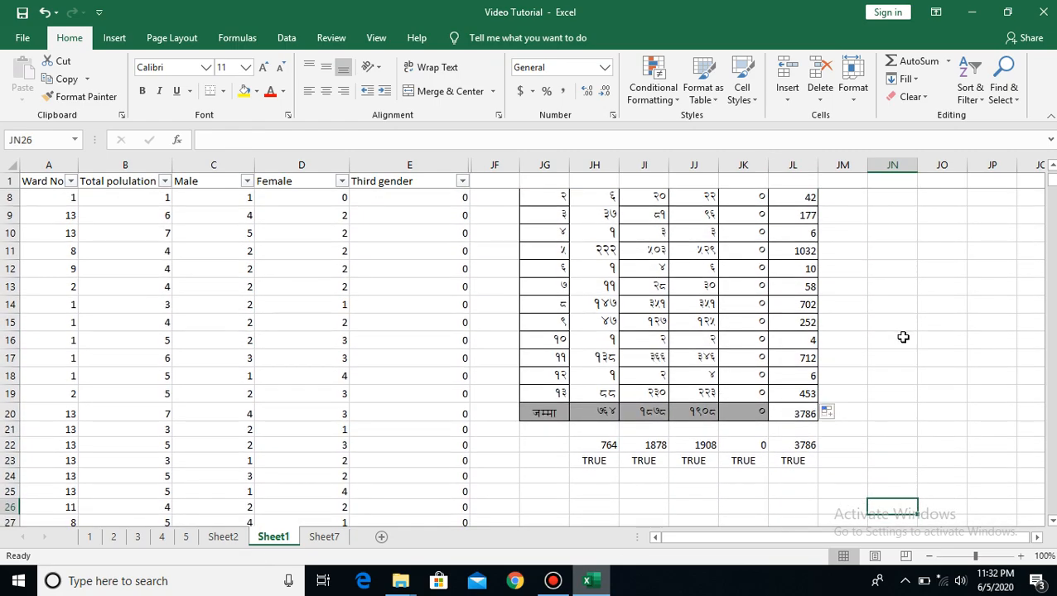
Replace the contents of check cell JH23 with the comparison formula =JH22=JH20
{"action": "left_click", "coordinate": [594, 464]}
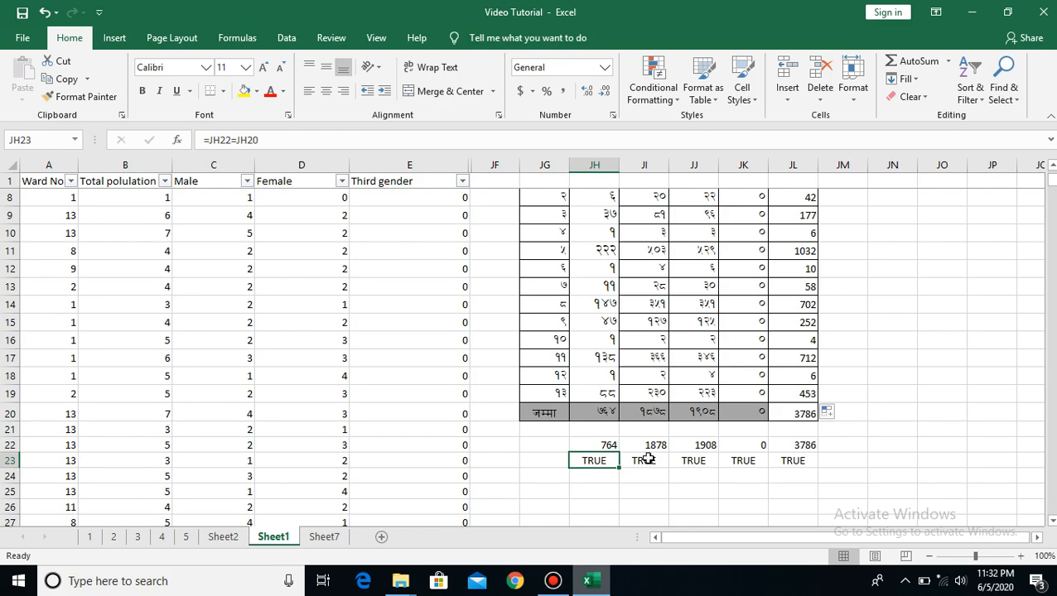
{"action": "key", "text": "BackSpace"}
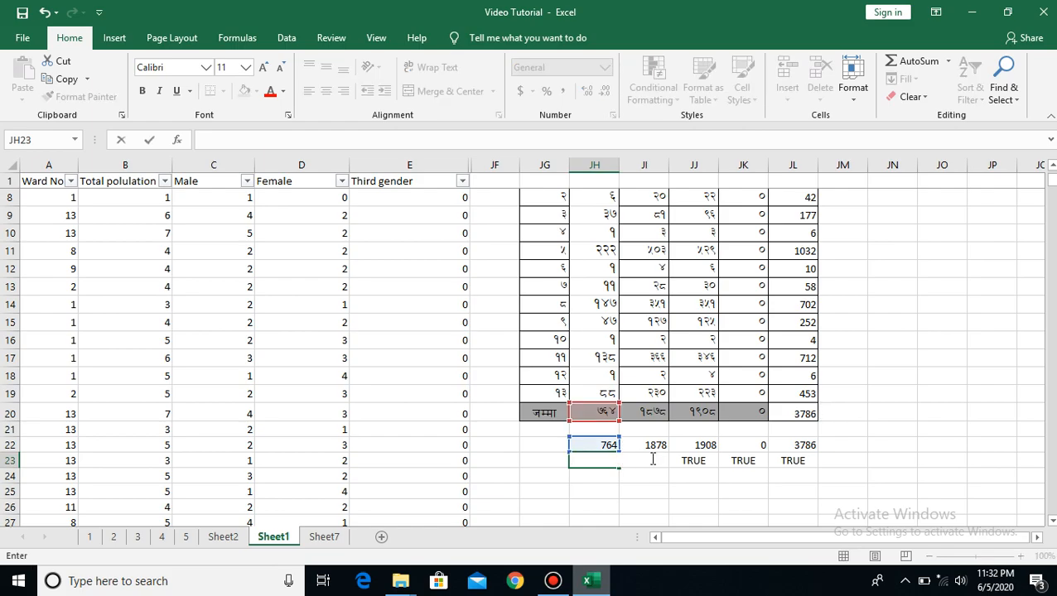
{"action": "type", "text": "="}
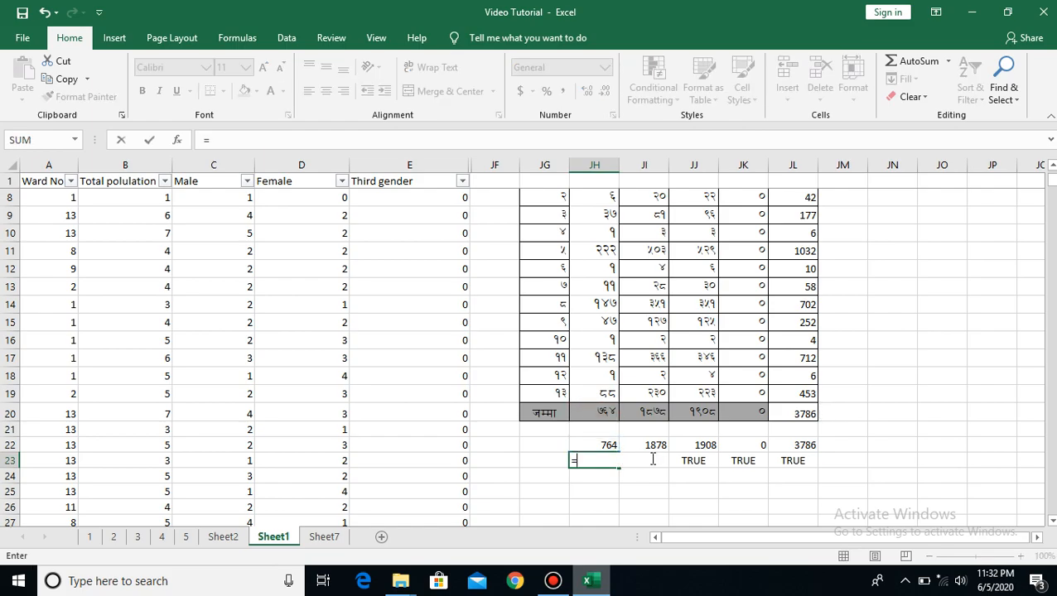
{"action": "left_click", "coordinate": [600, 445]}
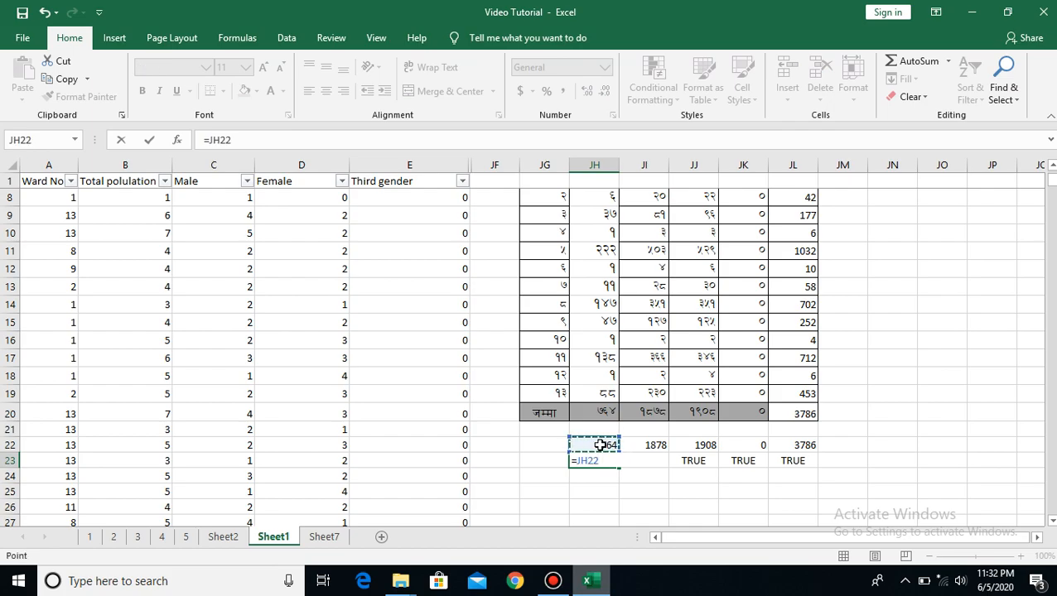
{"action": "type", "text": "="}
{"action": "left_click", "coordinate": [600, 414]}
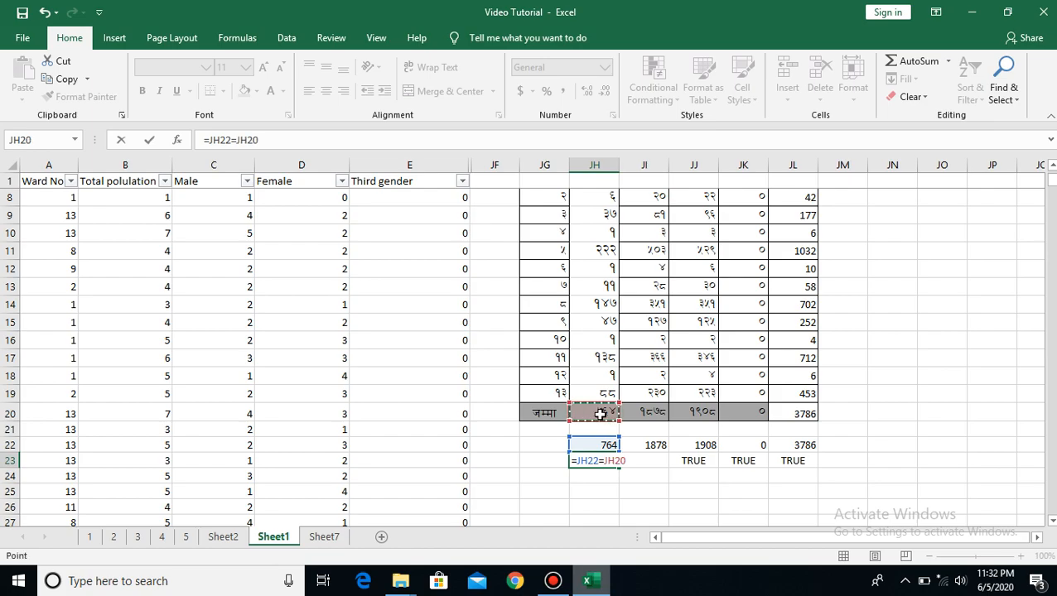
{"action": "key", "text": "Return"}
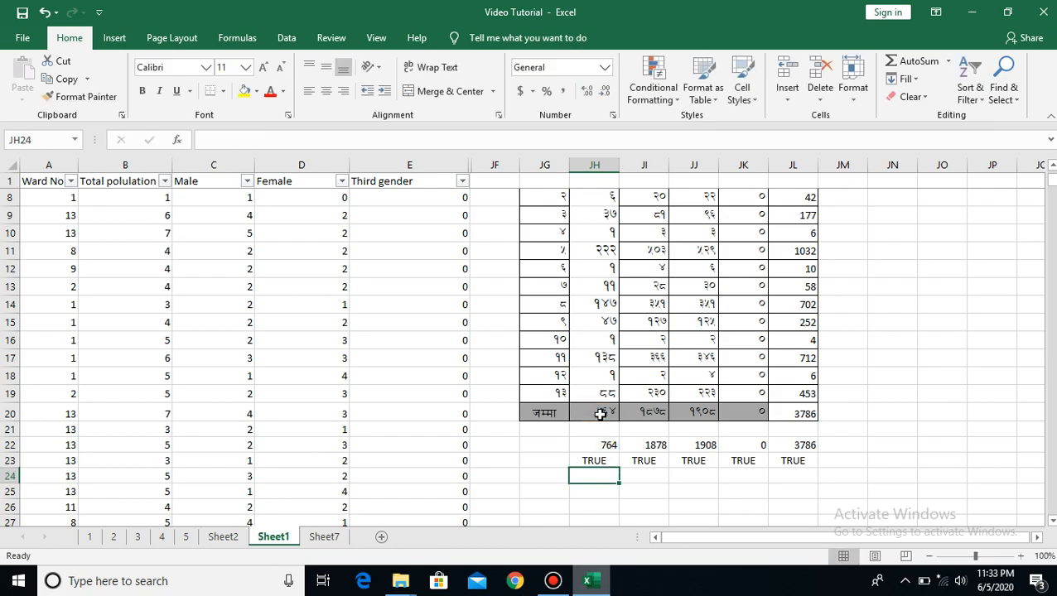
Fill the comparison formula from JH23 across the check row to JL23
{"action": "left_click", "coordinate": [593, 462]}
{"action": "left_click_drag", "start_coordinate": [620, 468], "coordinate": [813, 471]}
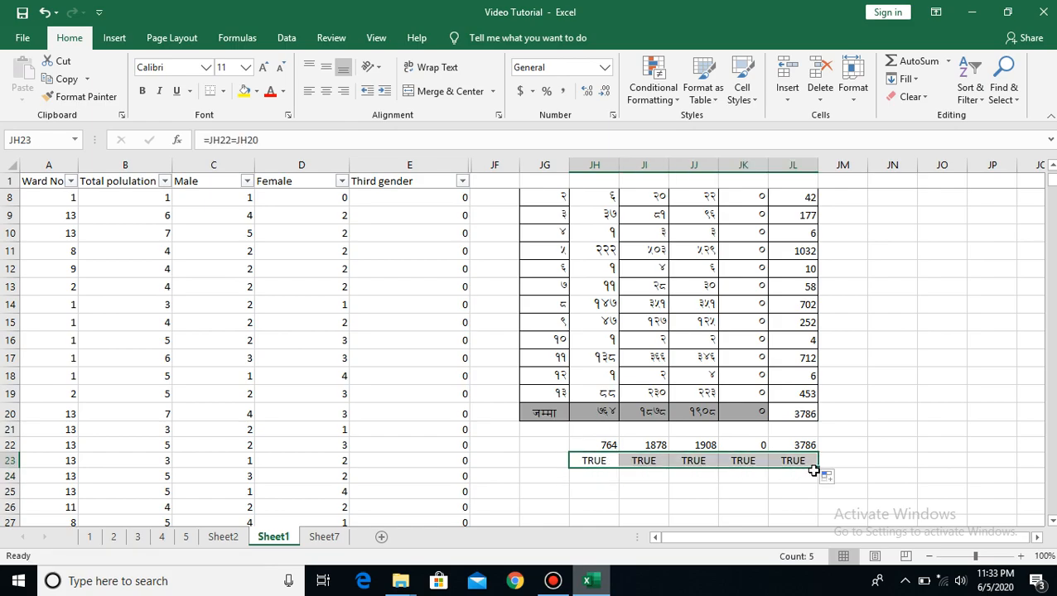
{"action": "left_click", "coordinate": [856, 420]}
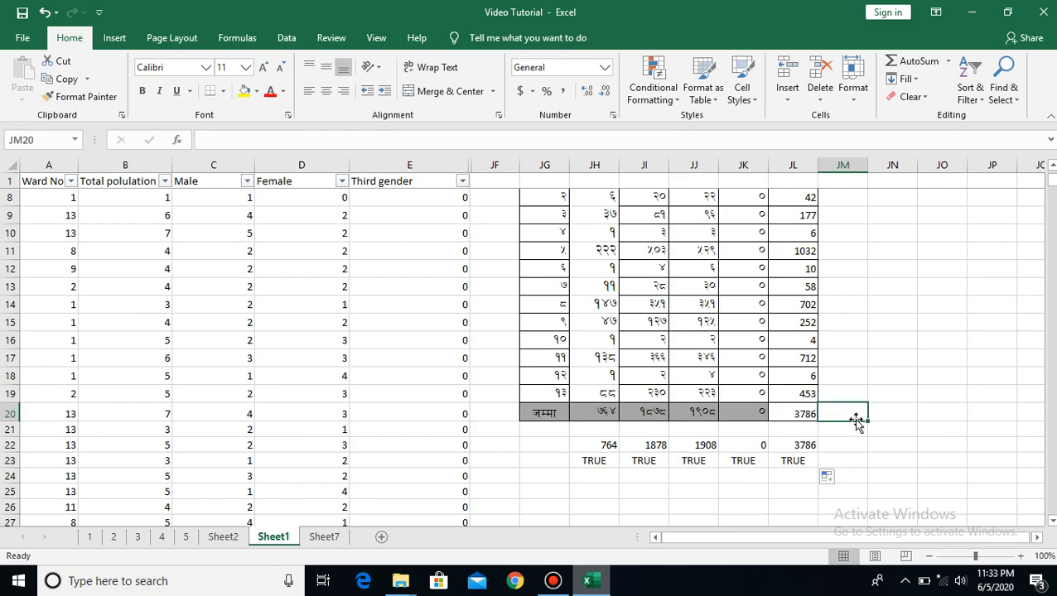